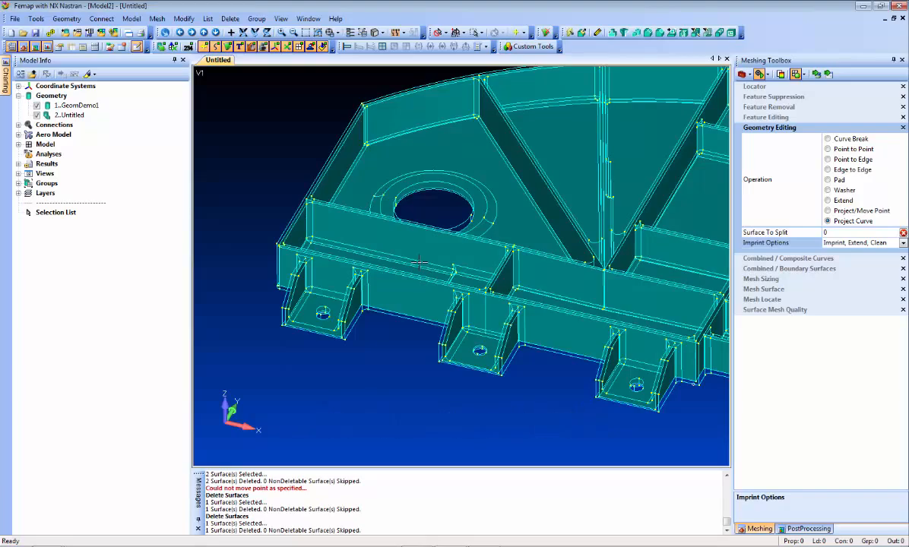
Project the outer curves surrounding the large hole onto the web's midsurface using the Imprint option
middle_drag(366, 256, 389, 288)
scroll(390, 288, up, 3)
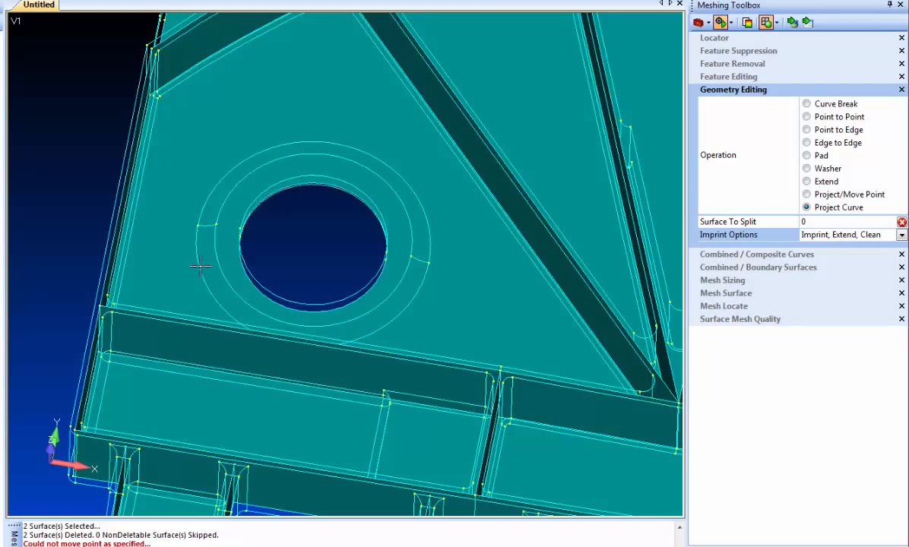
mouse_move(203, 344)
middle_down()
mouse_move(209, 355)
mouse_move(208, 341)
middle_up()
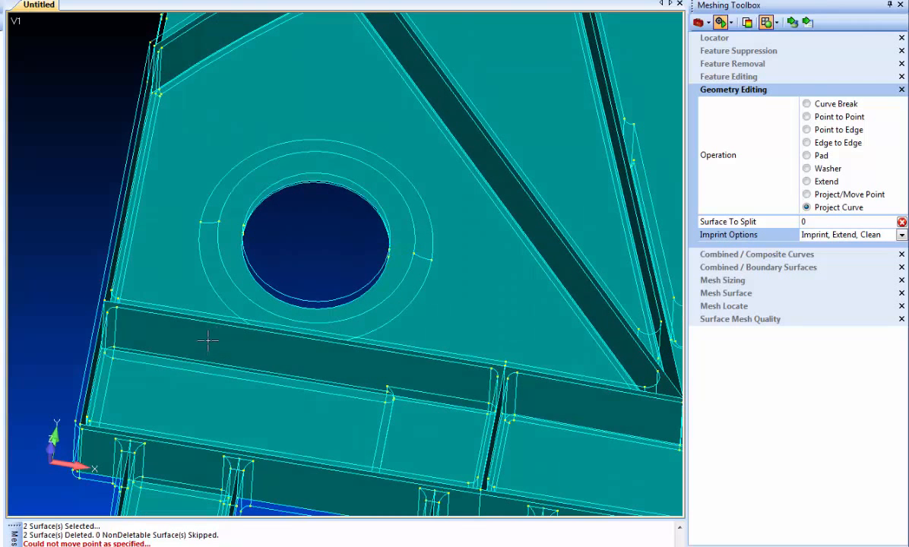
click(902, 235)
click(815, 249)
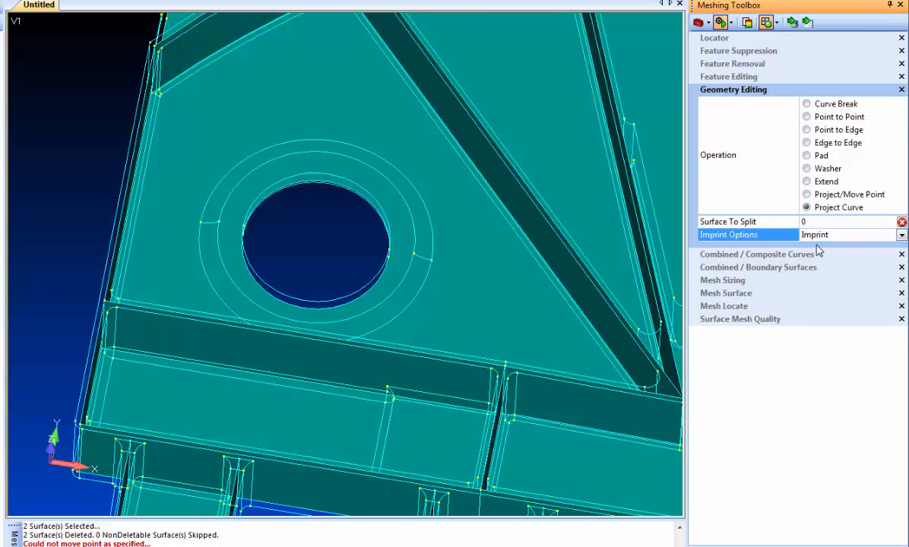
middle_drag(437, 227, 438, 216)
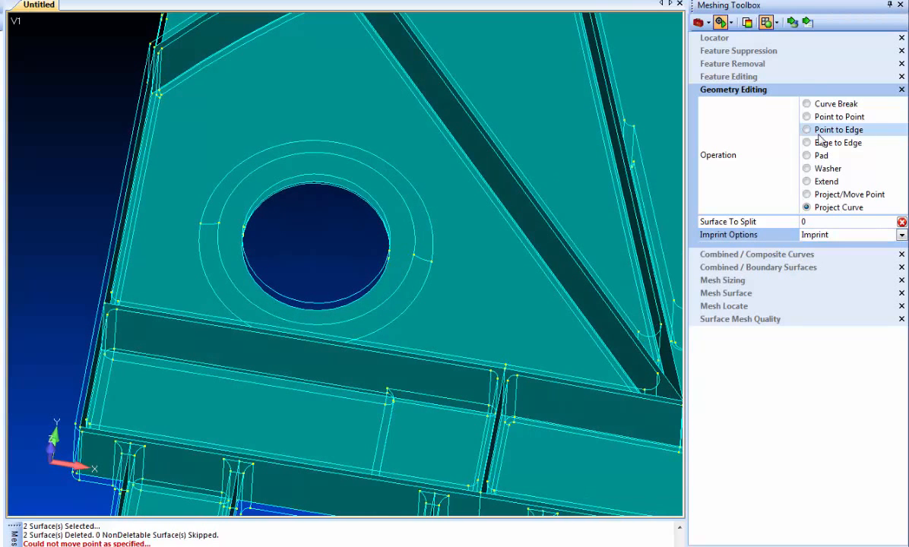
click(795, 25)
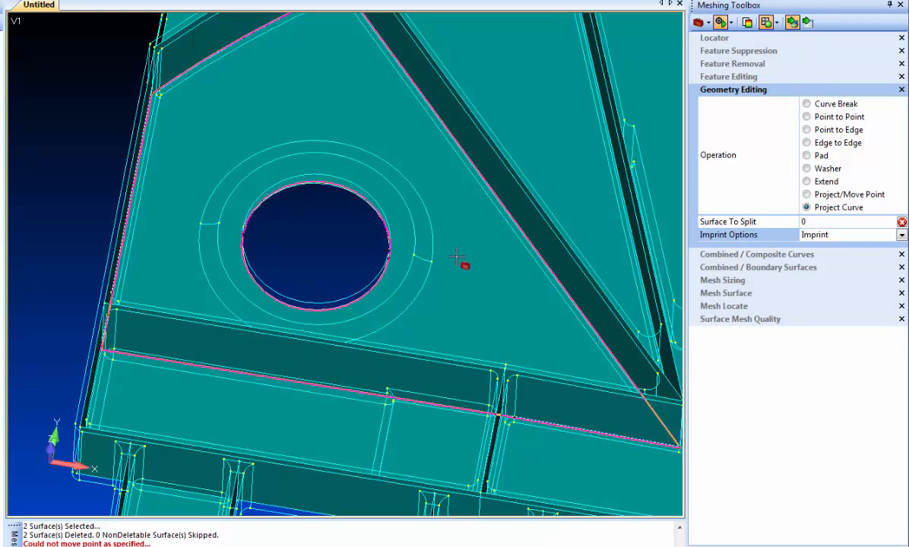
click(414, 219)
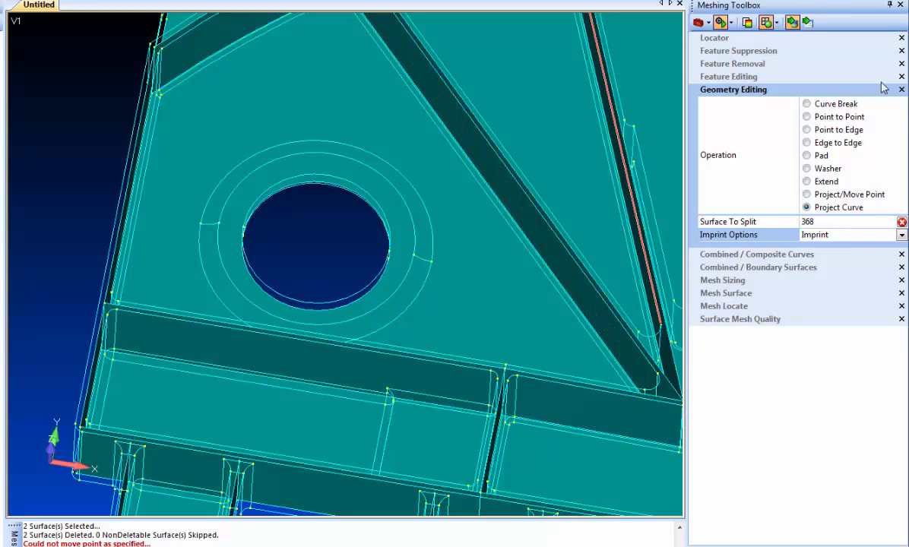
click(805, 24)
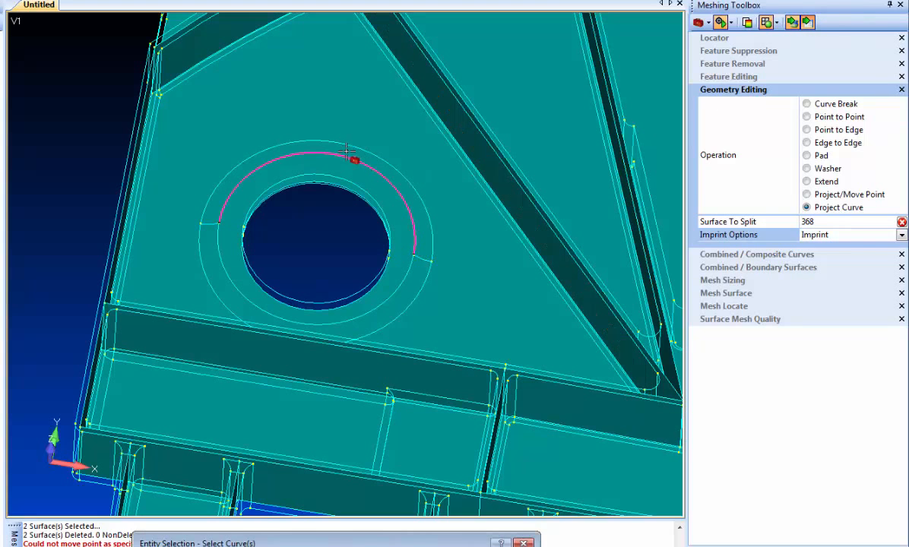
click(394, 284)
click(422, 260)
click(207, 225)
key(Return)
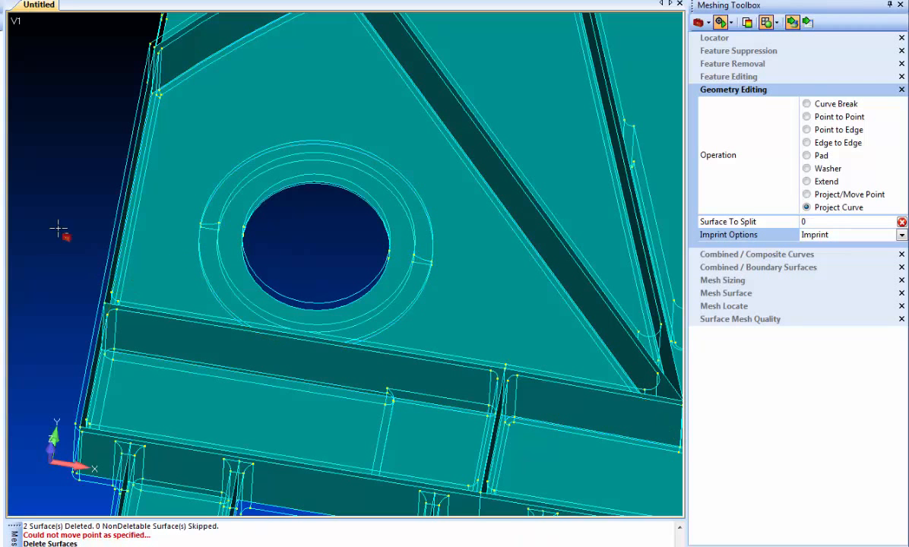
Split the ring surface around the large hole on both sides with Point to Point lines between the hole edge and the imprinted curves
mouse_move(56, 213)
middle_down()
mouse_move(67, 199)
mouse_move(45, 197)
mouse_move(47, 205)
middle_up()
scroll(213, 204, up, 3)
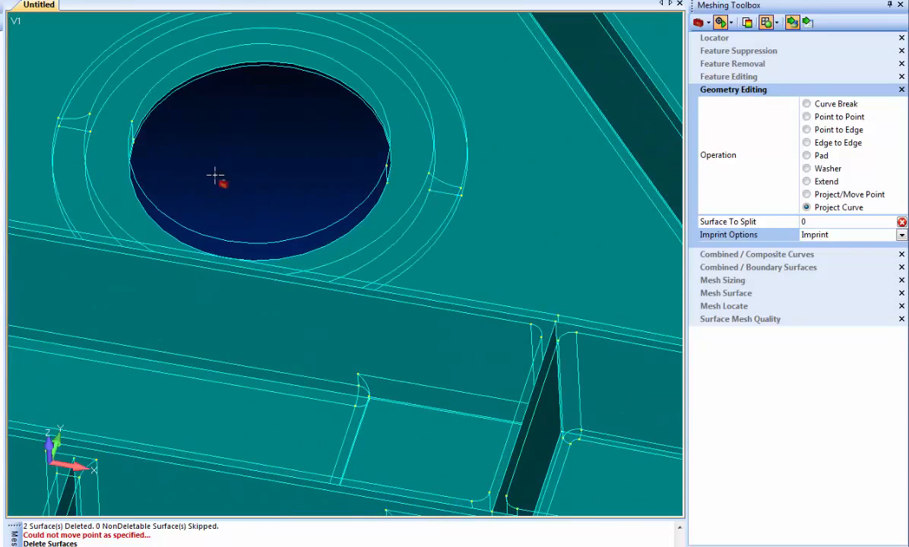
middle_drag(279, 177, 412, 252)
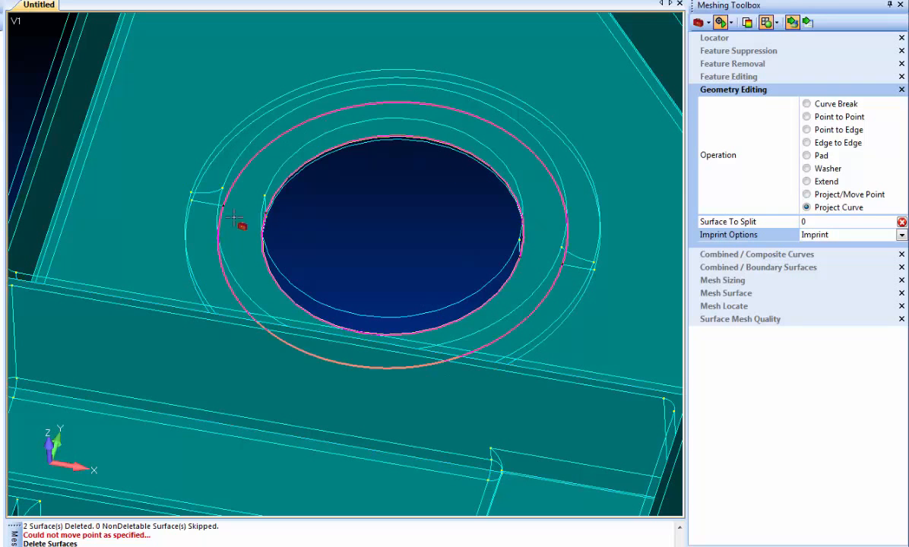
click(825, 117)
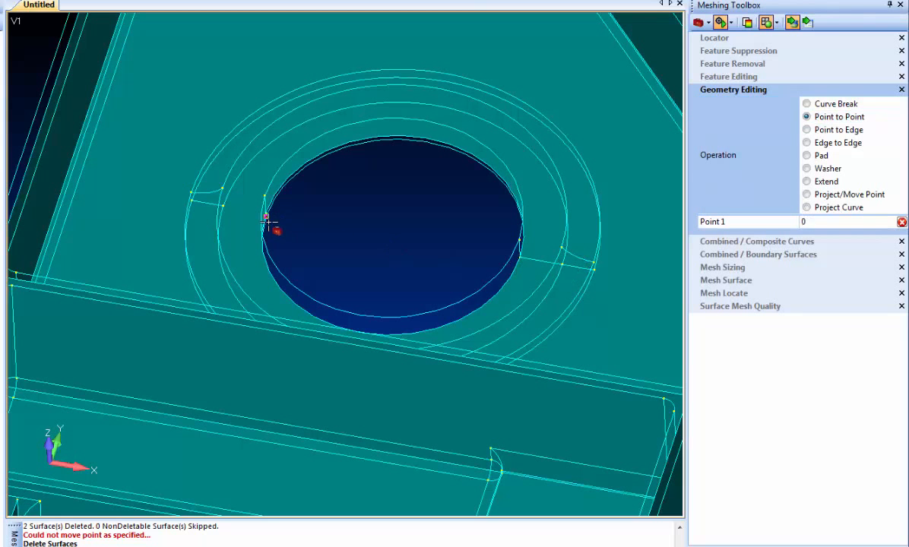
click(224, 207)
scroll(445, 204, down, 3)
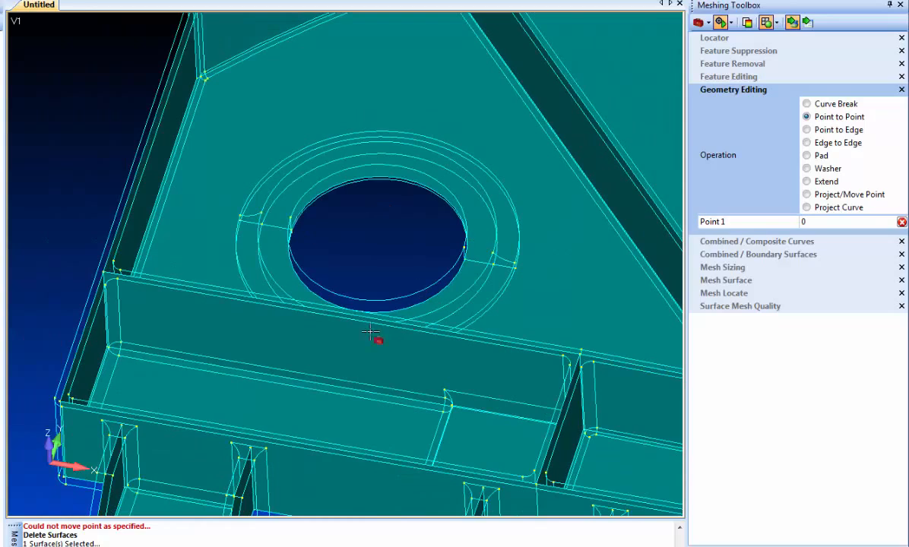
scroll(403, 372, down, 4)
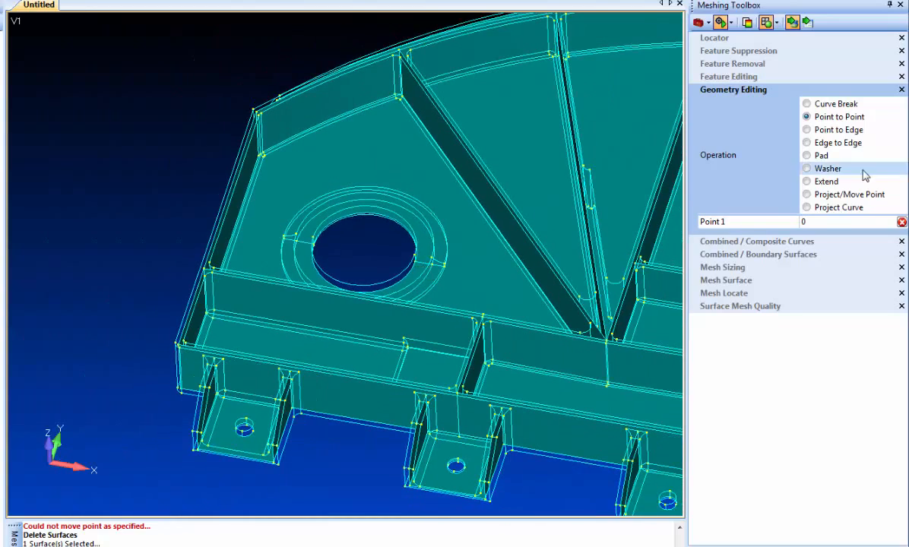
Split the long pocket floor's midsurface at its step by projecting both step edge curves with the Imprint, Extend, Clean option
click(825, 208)
middle_drag(403, 260, 383, 228)
click(792, 22)
middle_drag(436, 219, 383, 288)
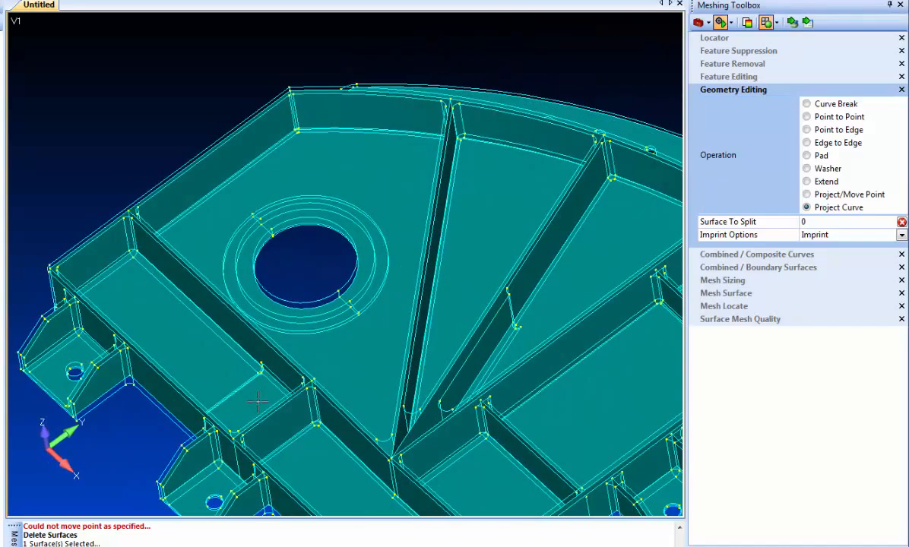
middle_drag(253, 427, 378, 327)
middle_drag(418, 289, 347, 264)
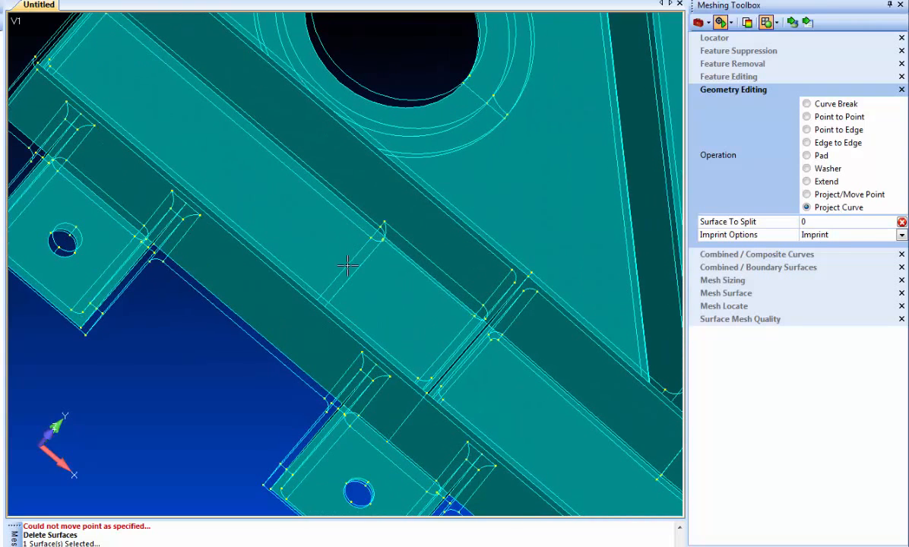
click(902, 235)
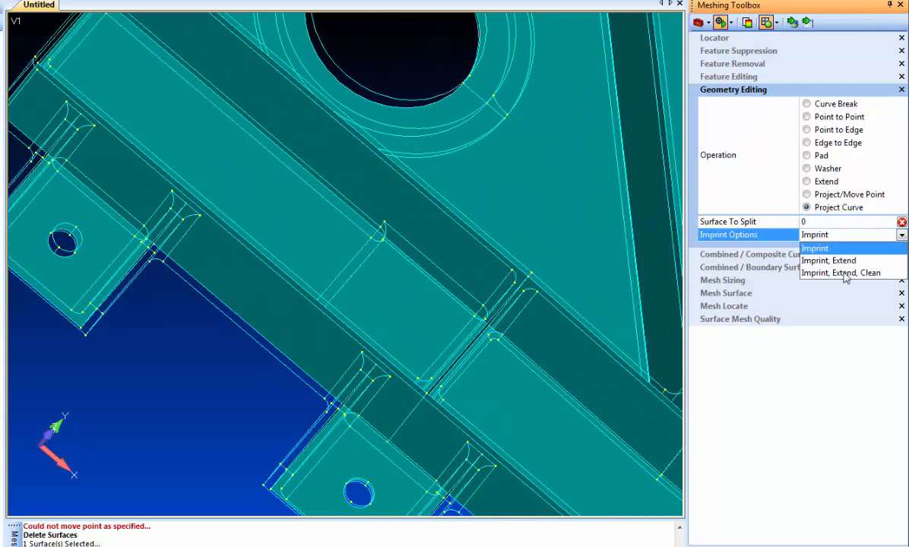
click(791, 263)
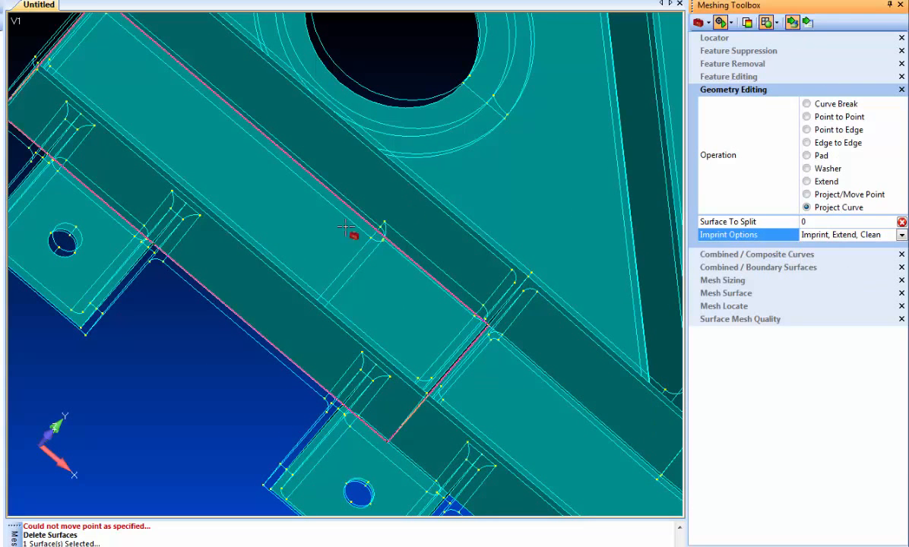
click(287, 230)
click(351, 263)
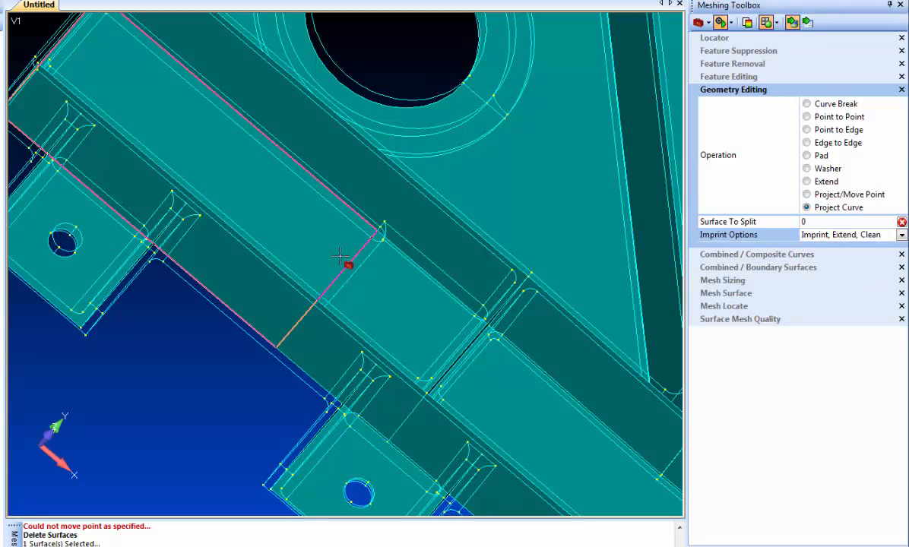
click(371, 313)
click(348, 290)
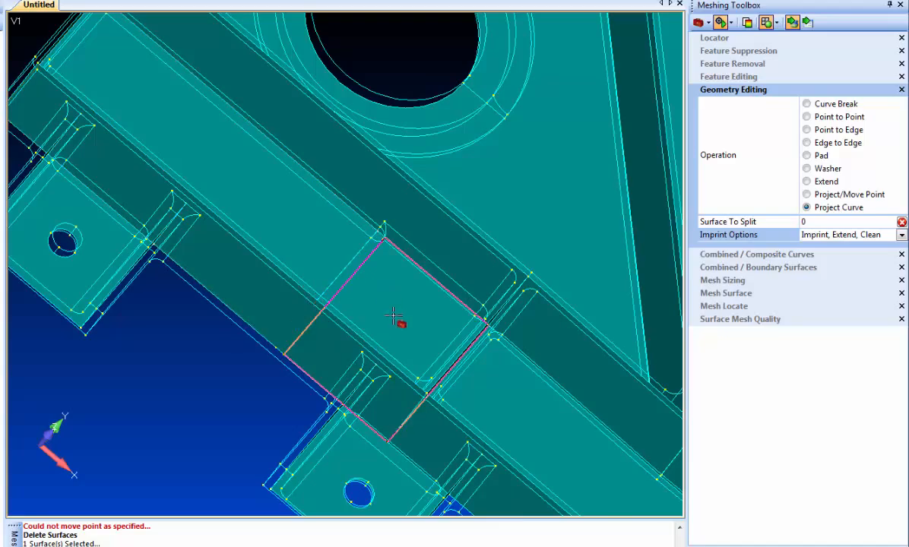
Split the stepped radial rib's midsurface by projecting the vertical edge curve at the rib's step
scroll(400, 318, down, 3)
middle_drag(509, 392, 366, 333)
ctrl+middle_drag(378, 262, 381, 285)
shift+middle_drag(387, 221, 277, 376)
scroll(392, 264, down, 2)
click(408, 251)
click(361, 244)
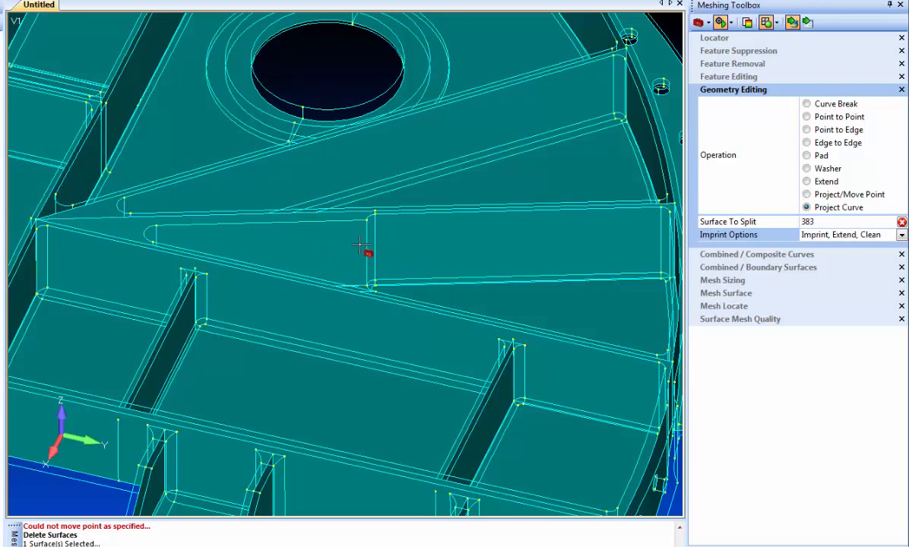
Apply automatic mesh sizing to the midsurface model with an element size of 0.1
scroll(249, 354, down, 3)
middle_drag(205, 289, 178, 284)
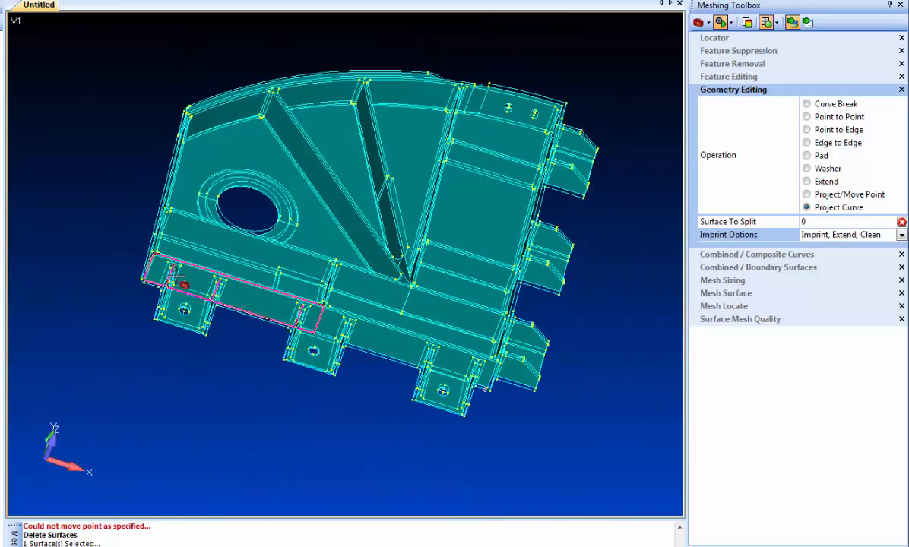
mouse_move(78, 163)
middle_down()
mouse_move(73, 260)
mouse_move(43, 260)
mouse_move(41, 227)
mouse_move(70, 196)
mouse_move(151, 181)
mouse_move(163, 224)
mouse_move(85, 200)
mouse_move(78, 176)
mouse_move(83, 235)
mouse_move(86, 199)
mouse_move(69, 179)
middle_up()
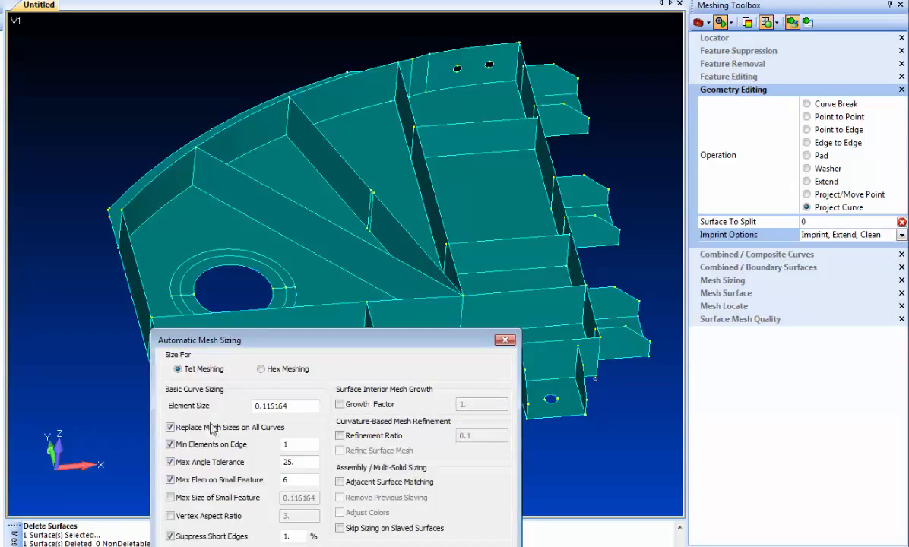
drag(299, 408, 205, 410)
text(.1)
key(Return)
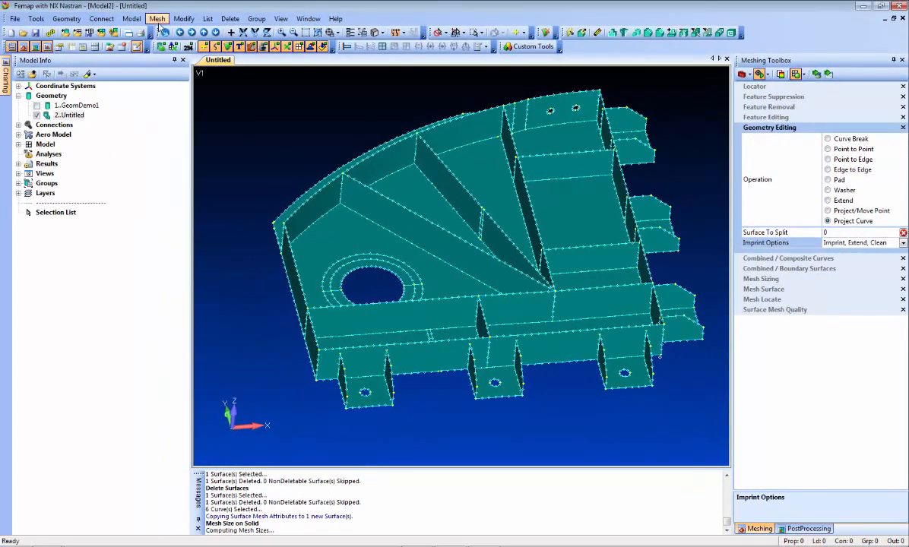
Start surface meshing and pick all surfaces of the midsurface solid using the On Solids selection method
click(157, 19)
mouse_move(174, 55)
click(266, 77)
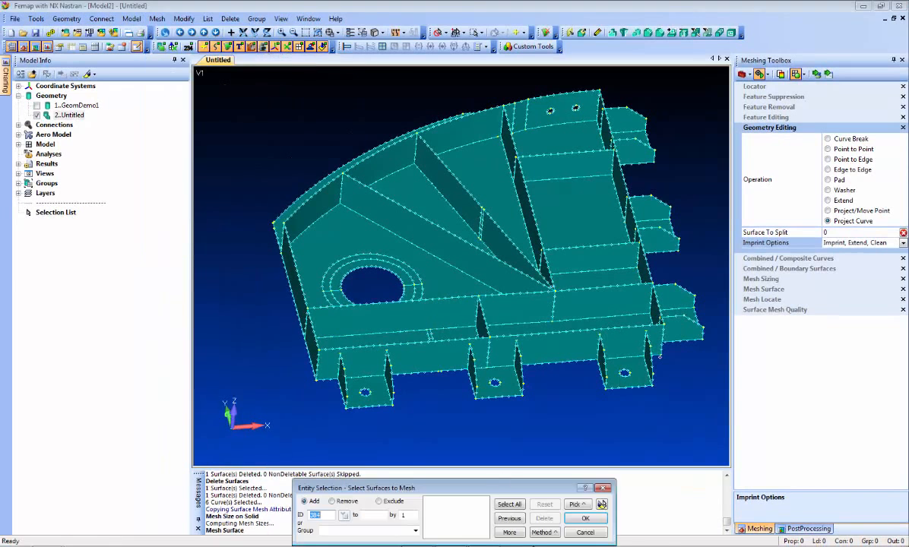
click(545, 533)
click(554, 531)
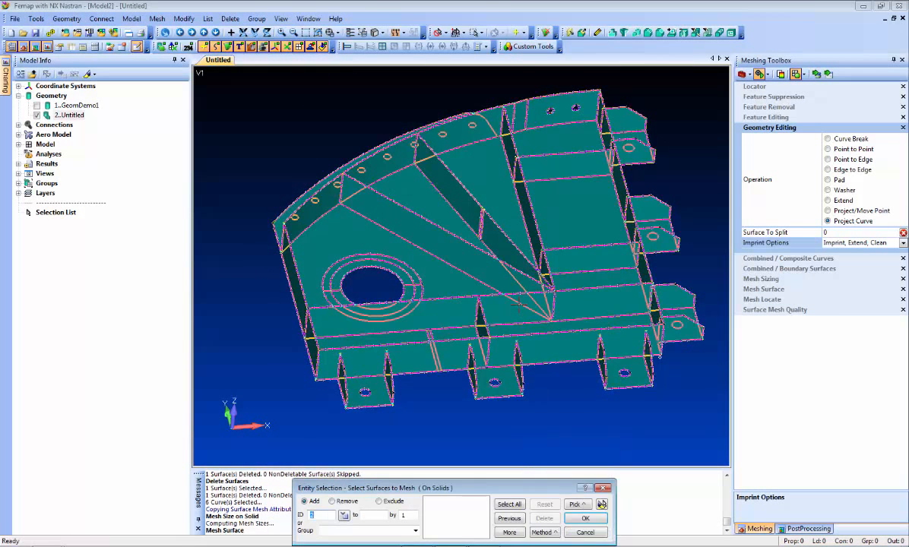
click(519, 305)
key(Return)
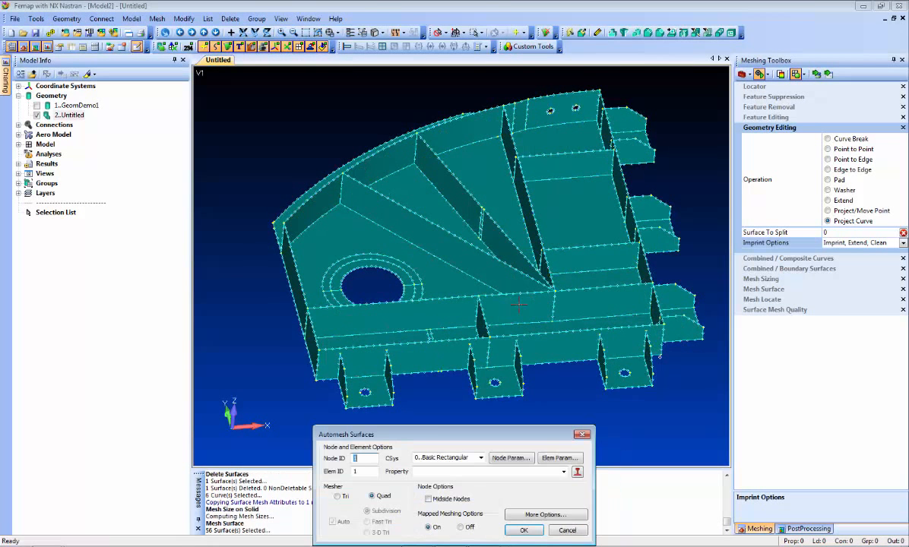
Define a new plate property for the mesh with a thickness of 0.1
click(577, 475)
click(424, 239)
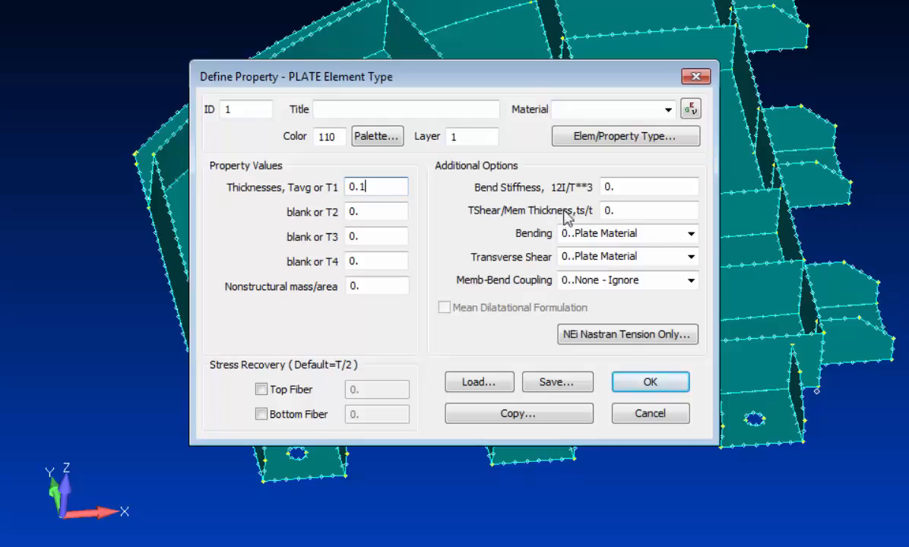
click(639, 383)
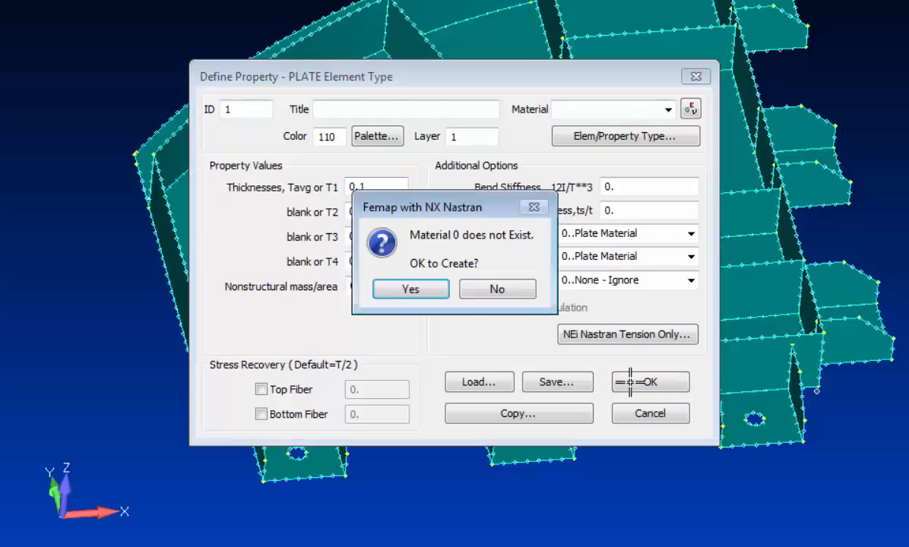
Create the plate property's material by loading 7050-T651 Al Plate .25-.5 from the material library
key(Return)
key(alt+d)
key(Down)
key(Down)
key(Down)
key(Down)
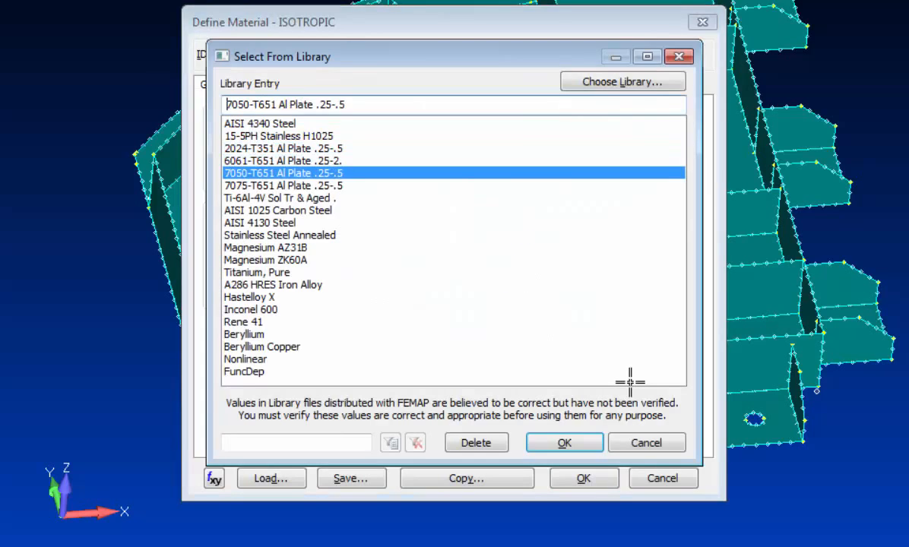
key(Return)
key(Return)
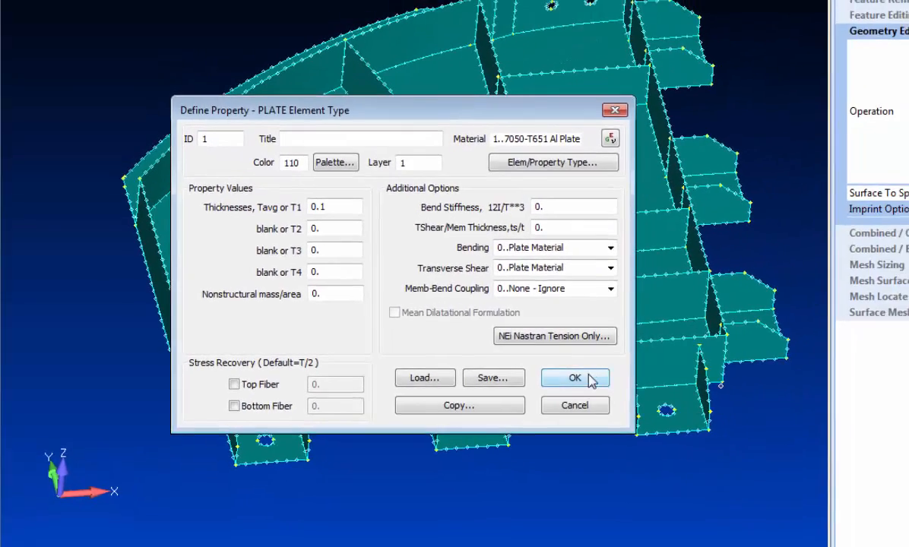
Save the plate property and generate the quad mesh on the selected surfaces
click(651, 382)
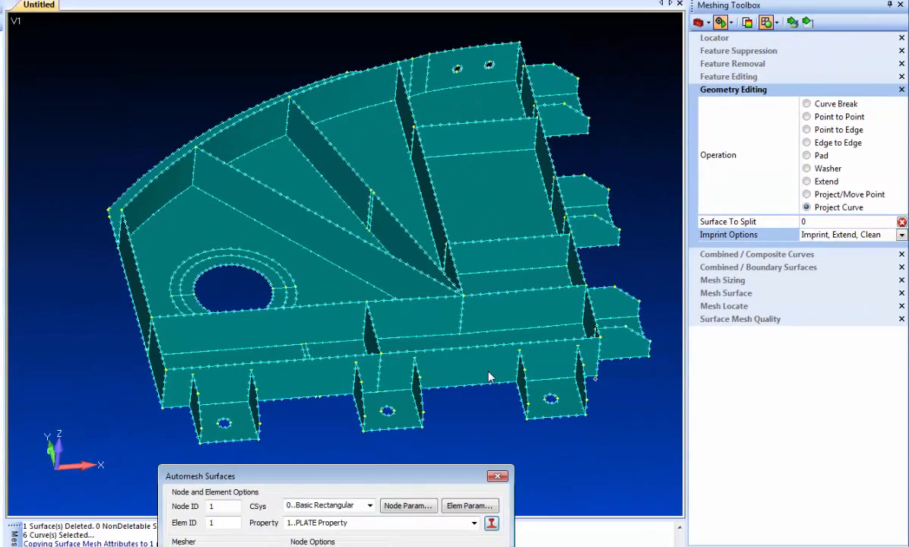
key(Return)
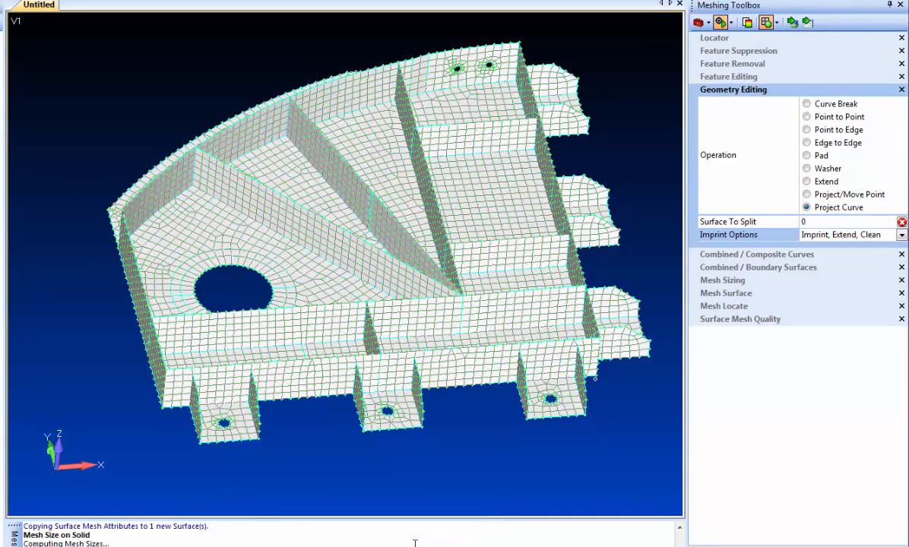
middle_drag(227, 248, 258, 174)
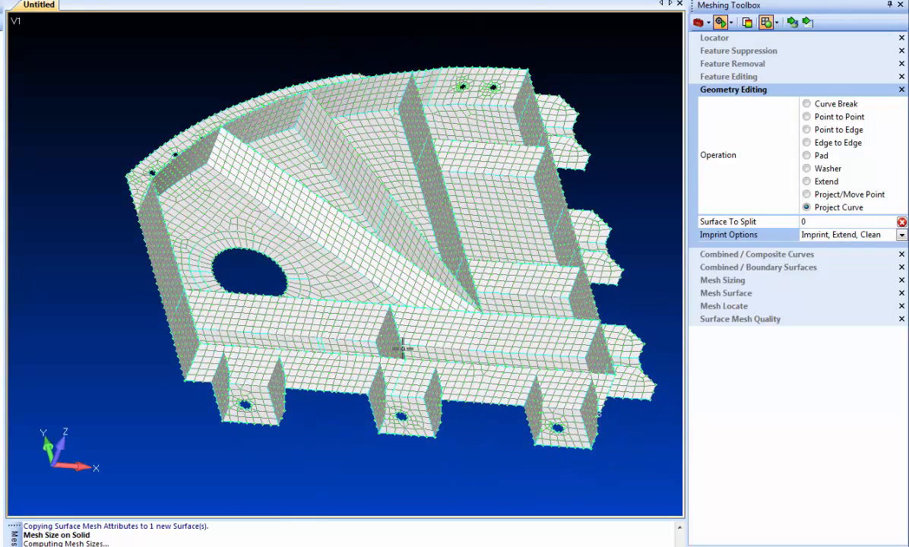
Show the Feature Suppression options, followed by the Feature Removal options
click(733, 51)
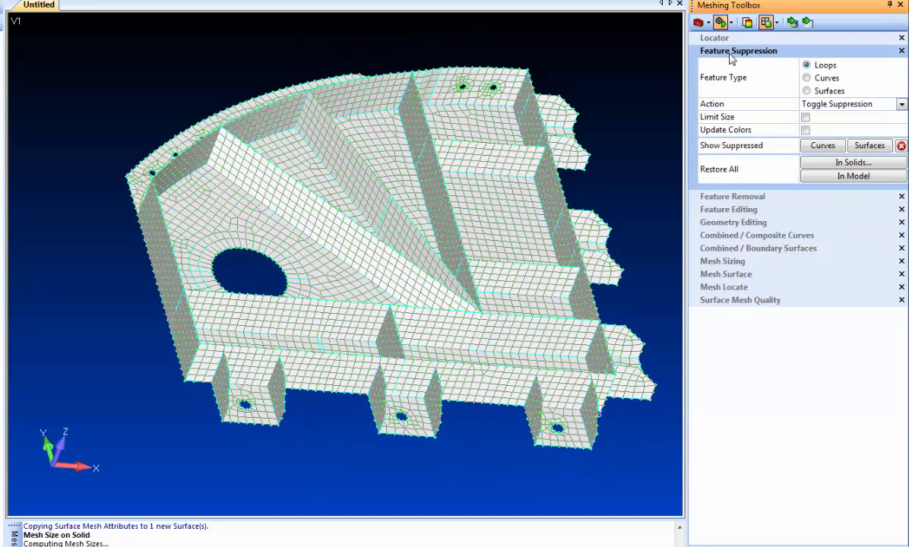
click(719, 198)
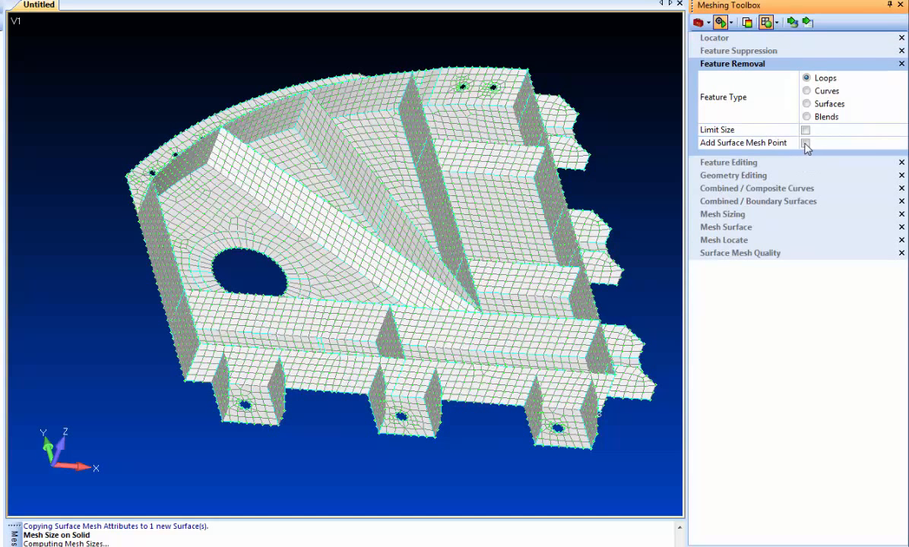
Remove the hole loops from the three lugs along the bracket's front edge, with Add Surface Mesh Point enabled
click(806, 144)
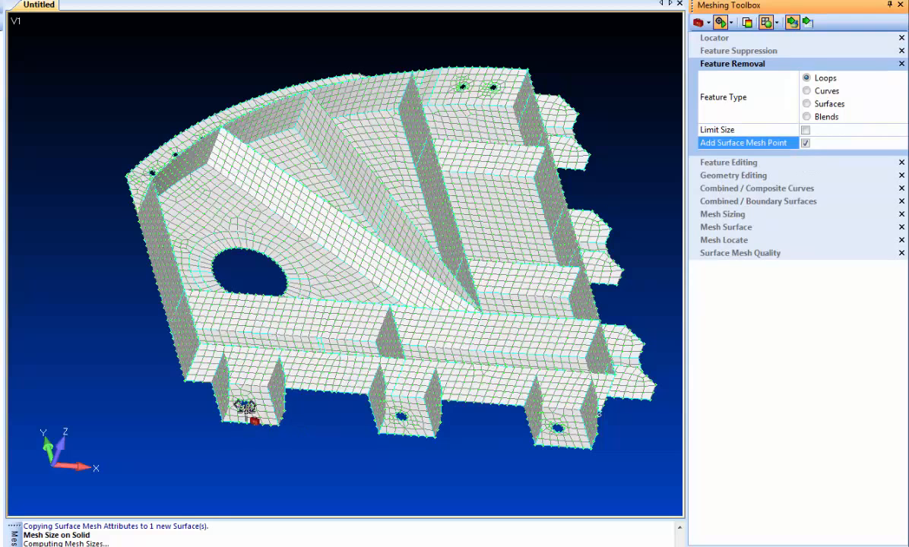
click(244, 406)
click(402, 418)
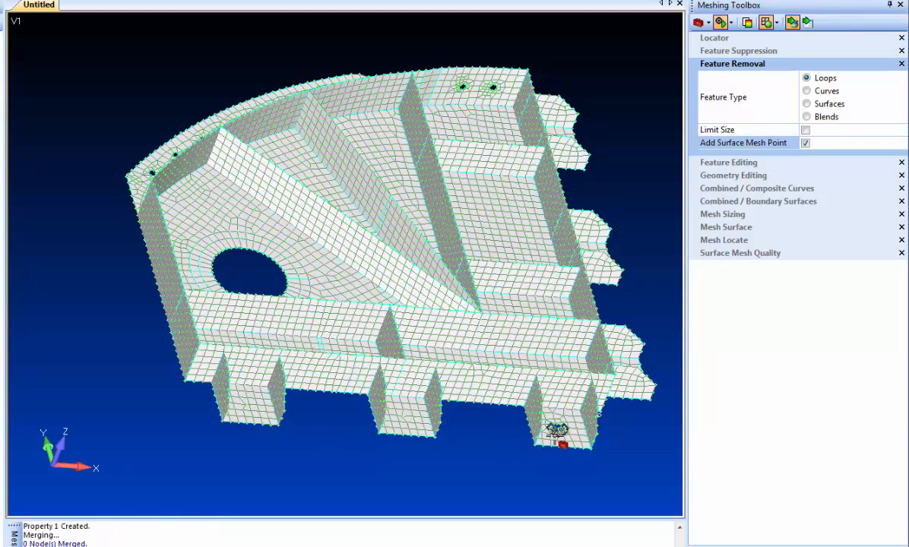
click(558, 428)
Remove the hole loops from the three lugs along the adjacent side of the bracket
middle_drag(598, 410, 520, 259)
scroll(509, 274, up, 6)
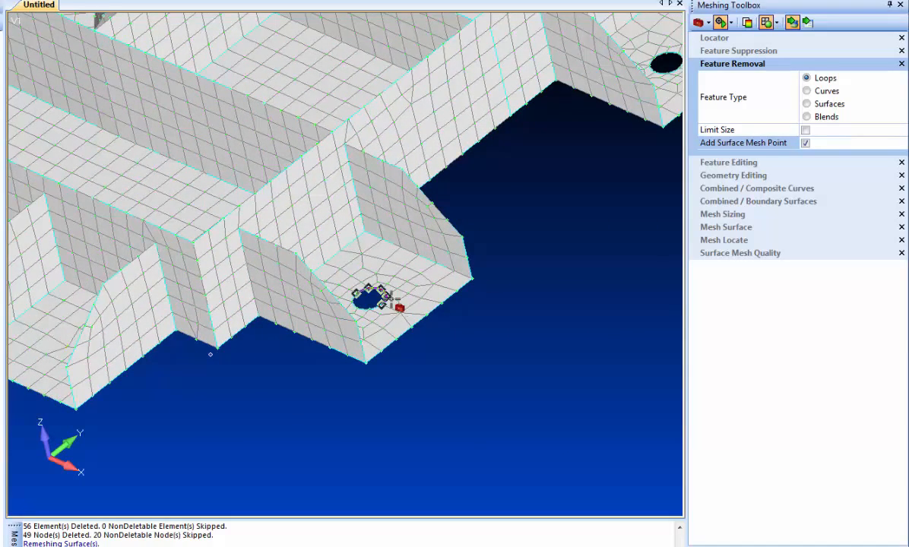
click(387, 299)
ctrl+middle_drag(556, 317, 320, 445)
click(445, 192)
ctrl+middle_drag(571, 210, 294, 376)
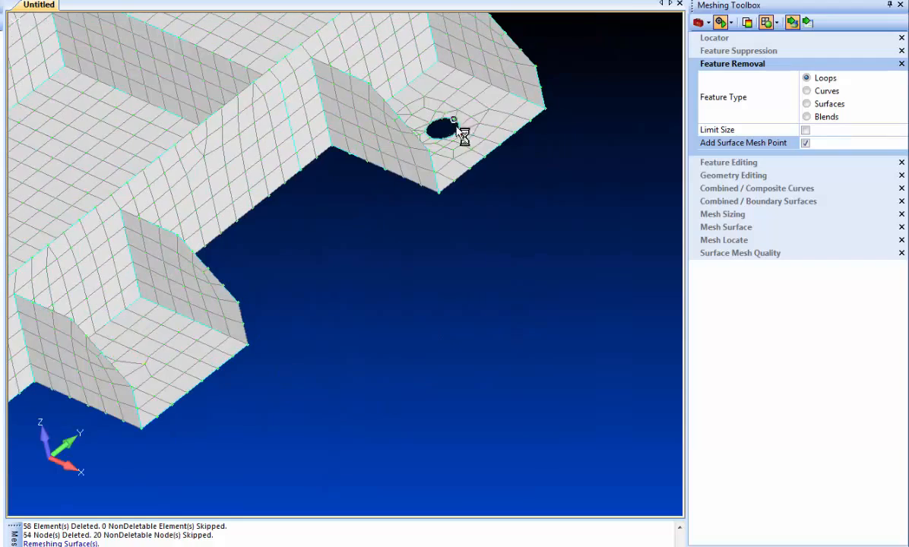
click(465, 136)
Remove all eight hole loops from the curved flange at the base of the outer arc wall
scroll(503, 245, down, 8)
middle_drag(475, 210, 309, 303)
ctrl+middle_drag(471, 257, 330, 324)
shift+middle_drag(432, 283, 416, 463)
click(243, 340)
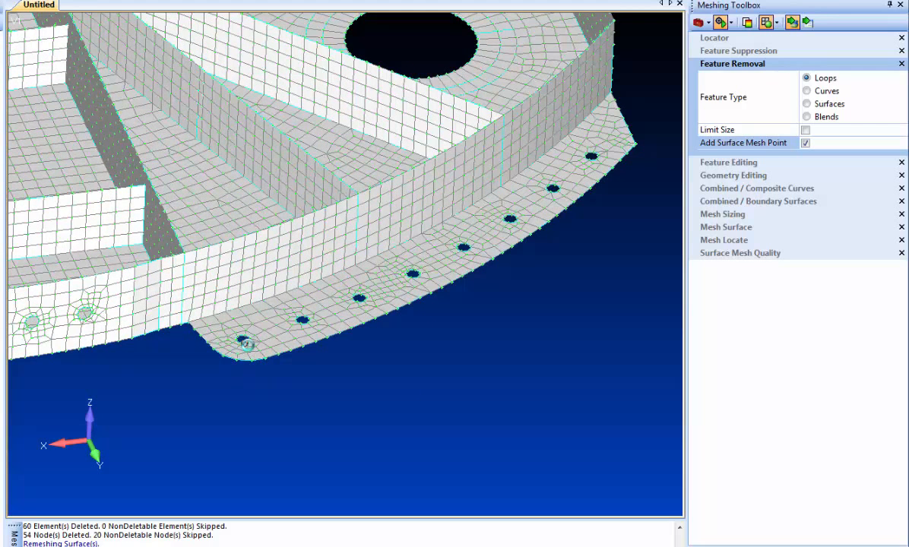
click(302, 320)
click(373, 294)
click(414, 274)
click(466, 251)
click(511, 223)
click(564, 189)
click(591, 156)
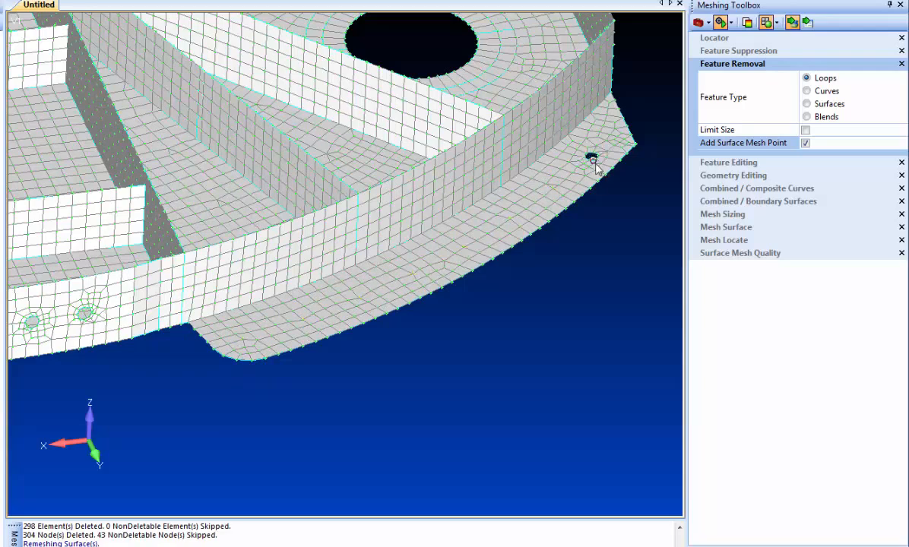
Create a pad with factor 1, automatic alignment and an added washer around each of the two holes in the arc wall
ctrl+middle_drag(274, 419, 511, 378)
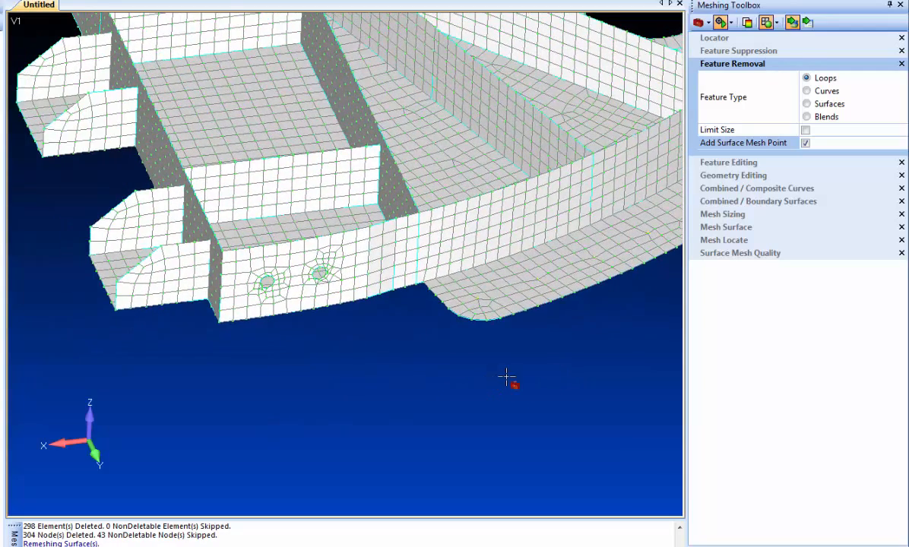
scroll(329, 407, up, 7)
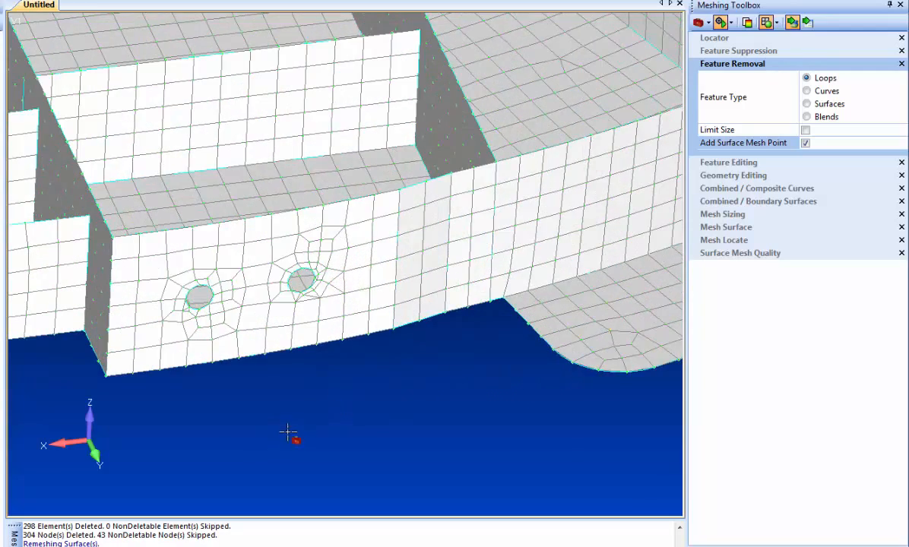
ctrl+middle_drag(282, 438, 345, 413)
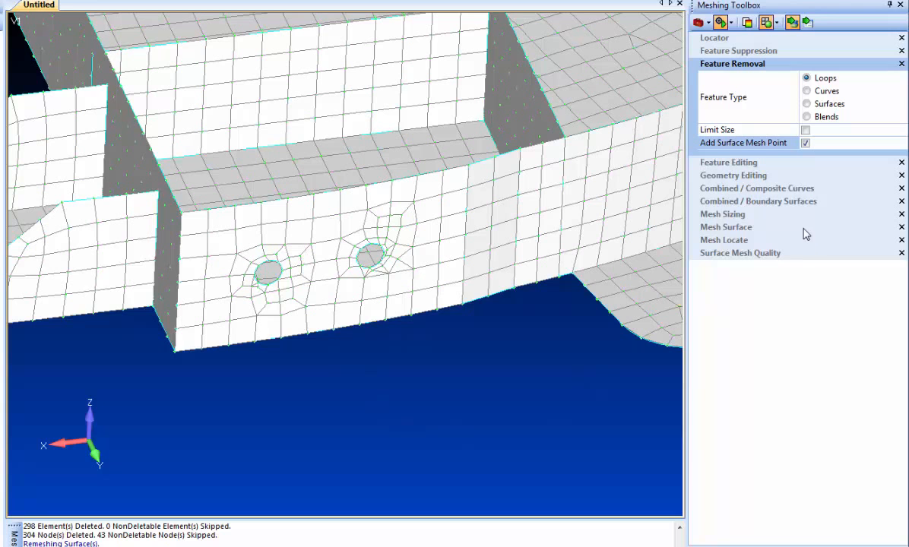
click(743, 175)
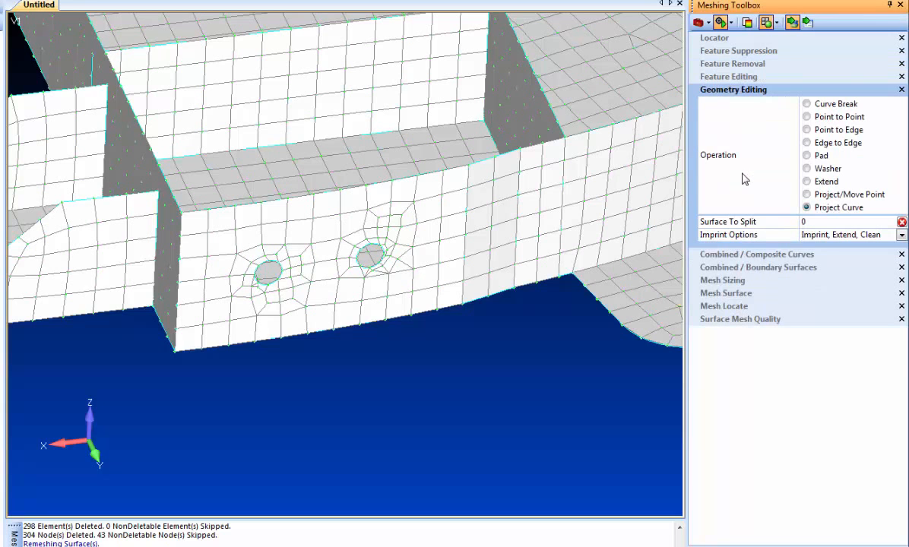
click(817, 155)
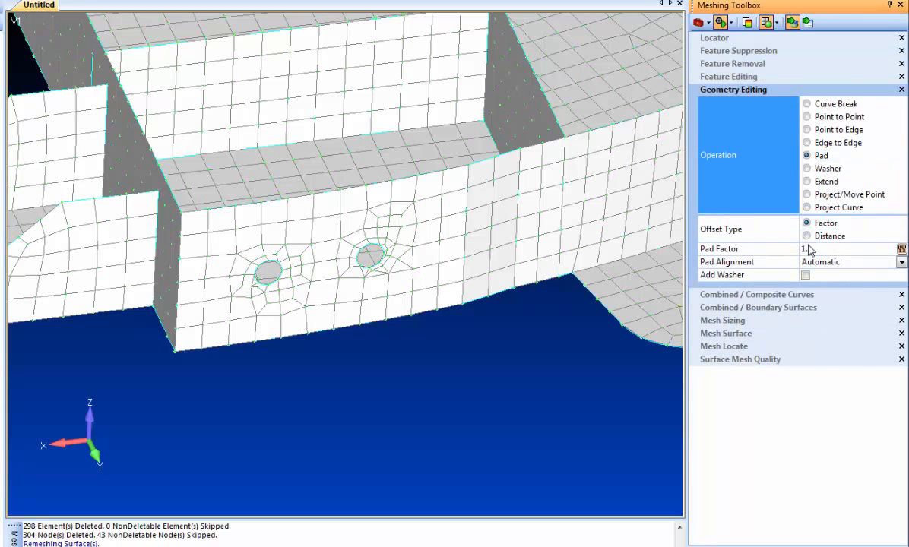
click(805, 276)
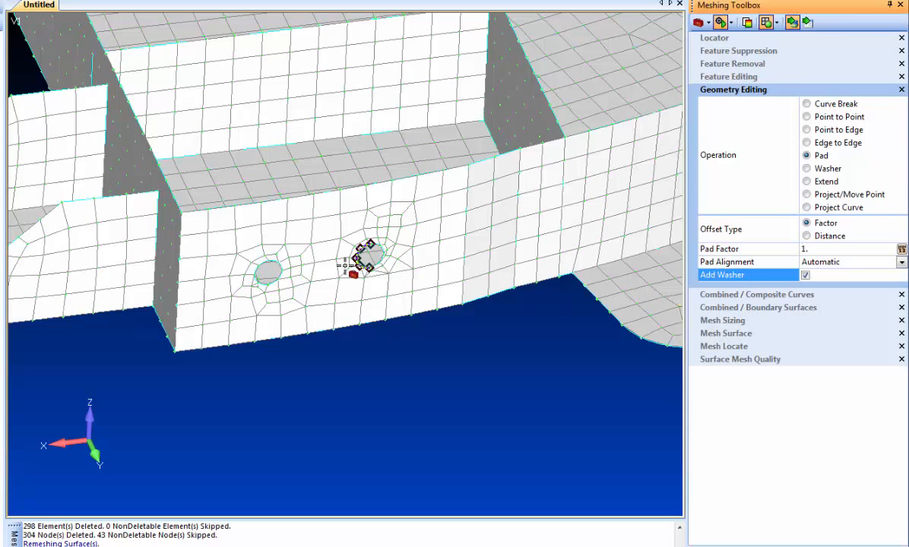
click(367, 257)
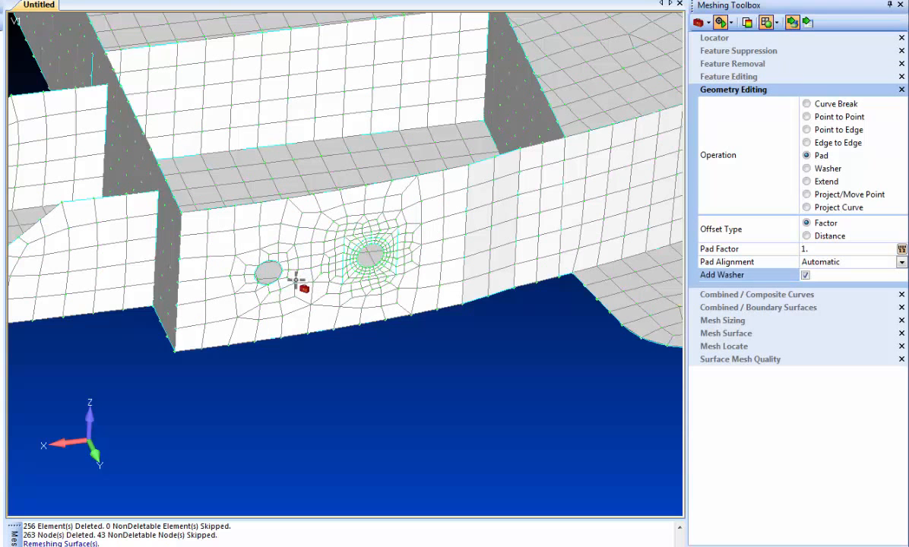
click(268, 272)
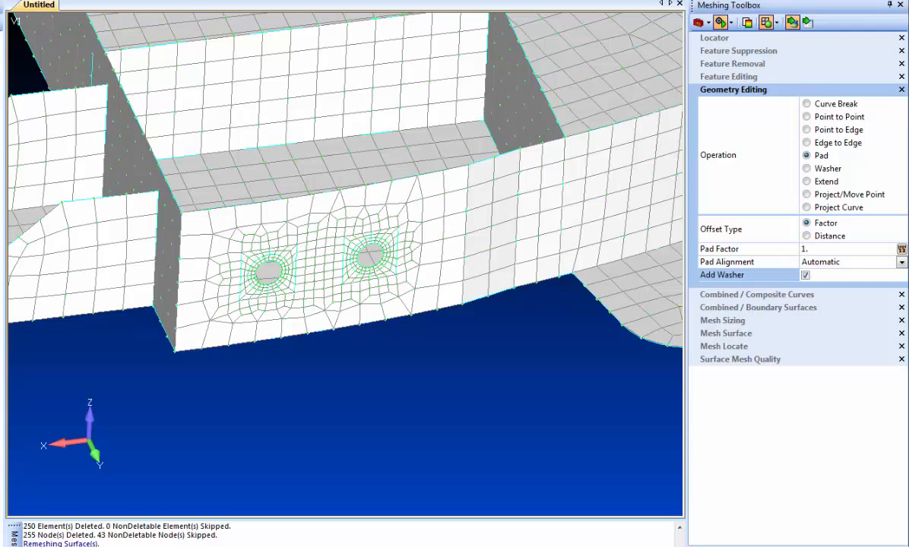
Split the arc wall with three Point to Edge lines from the outer pad's upper corners and midpoint to the wall's upper edge
drag(304, 211, 432, 303)
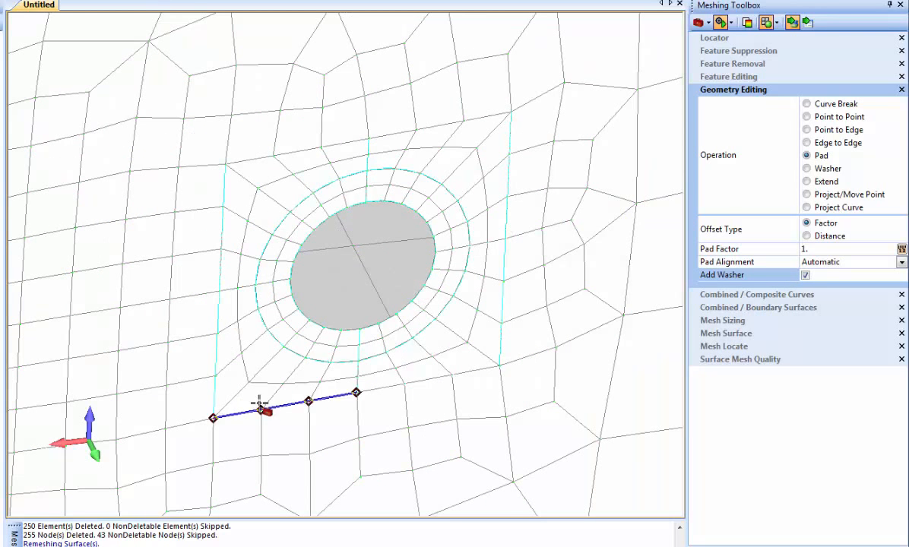
scroll(422, 383, down, 5)
scroll(291, 217, down, 2)
middle_drag(248, 231, 313, 194)
middle_drag(281, 359, 281, 344)
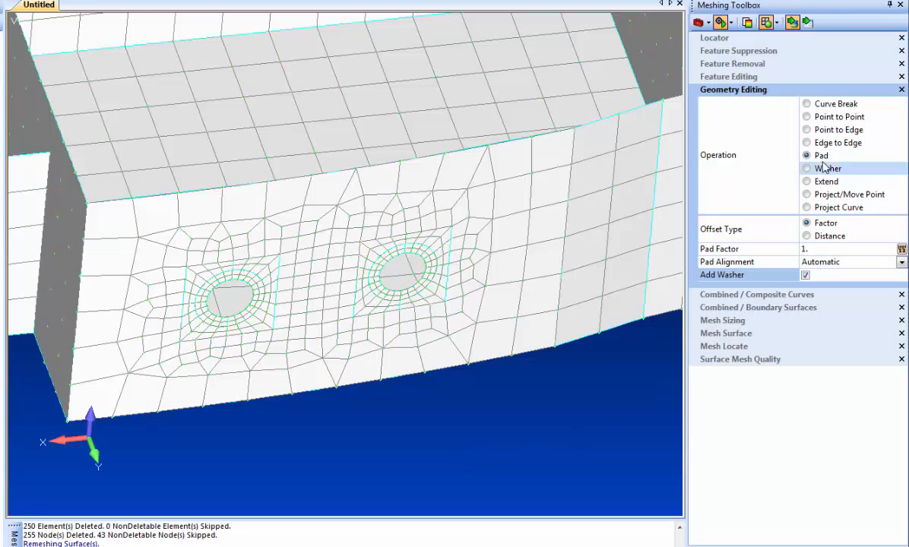
click(826, 133)
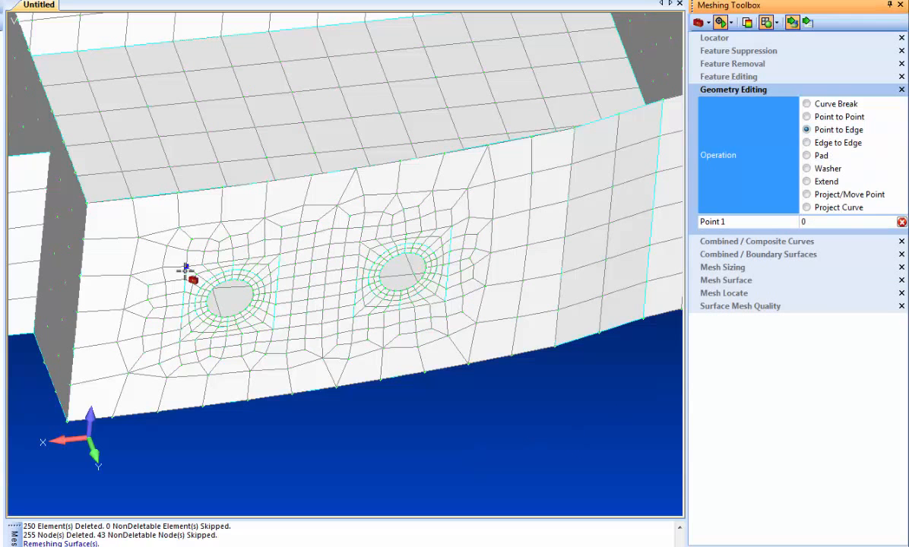
click(233, 190)
click(386, 163)
click(280, 254)
click(279, 187)
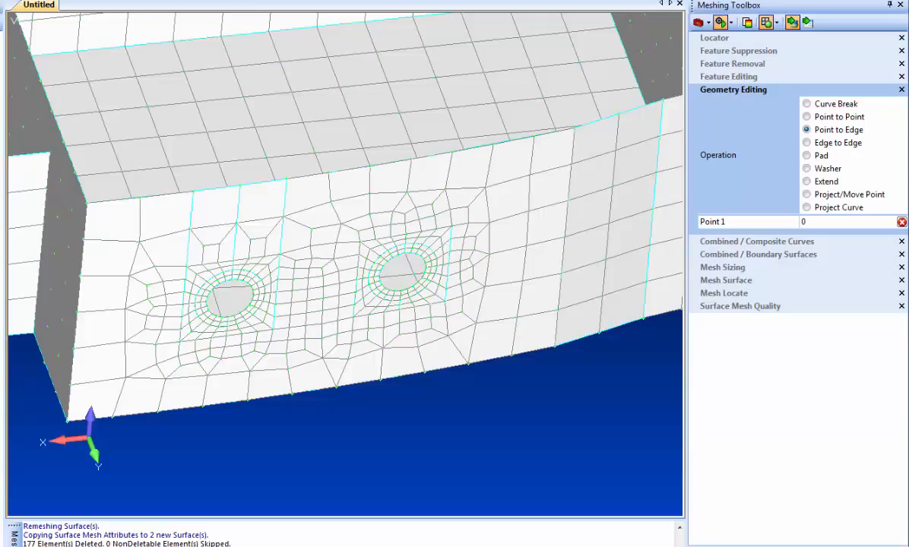
Hide the mesh to examine the split surfaces around the two padded holes, and show the mesh again
click(143, 0)
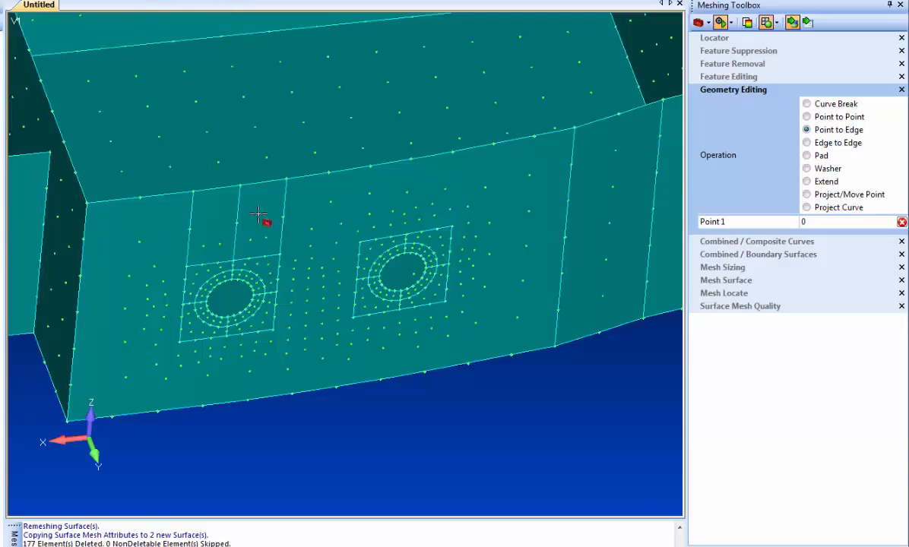
click(139, 1)
click(139, 1)
click(140, 1)
Increase the mesh size in increments of 1 element on the curves bounding the two strips above the outer hole's pad
middle_drag(316, 348, 326, 335)
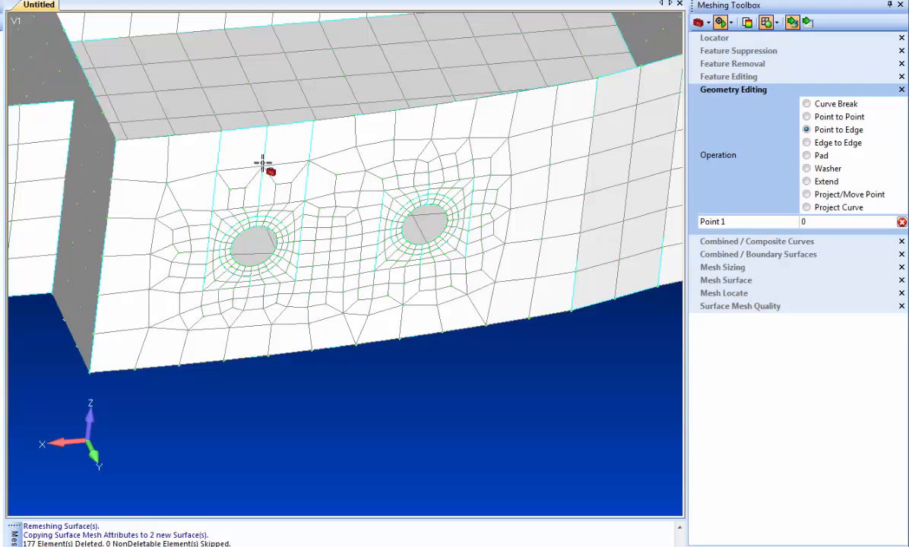
click(744, 268)
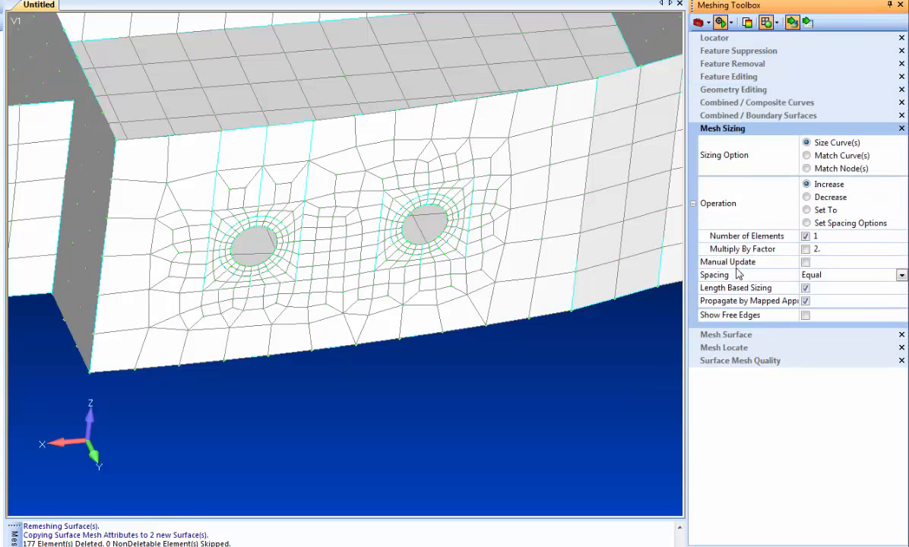
click(293, 127)
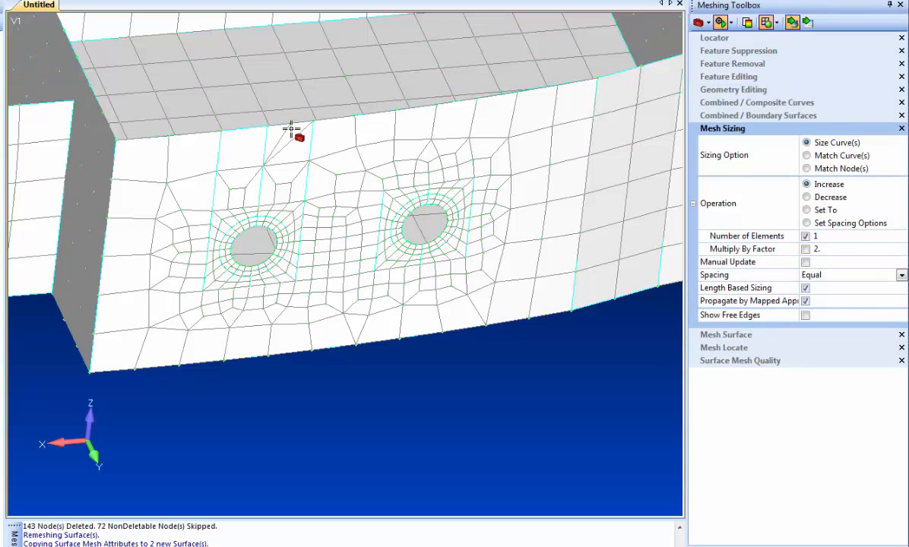
click(263, 182)
click(262, 179)
click(279, 202)
click(238, 130)
click(237, 130)
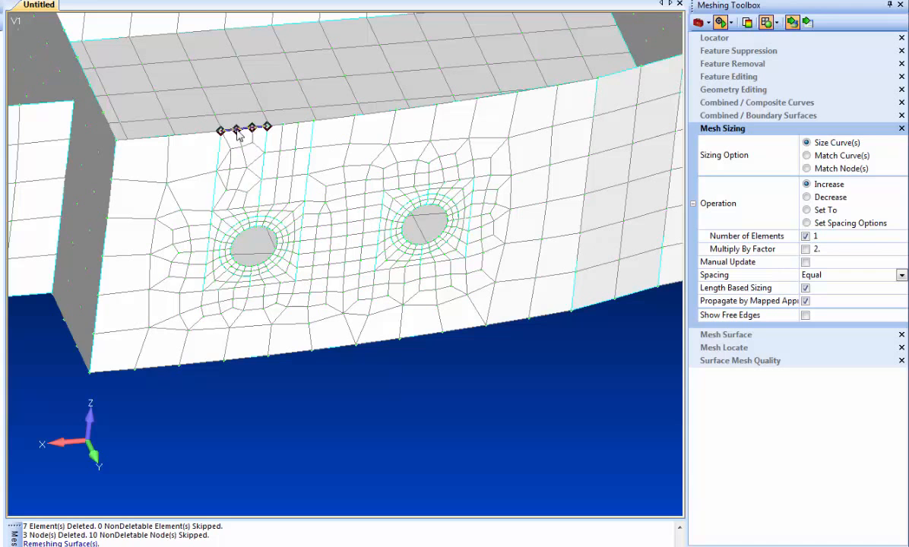
click(220, 197)
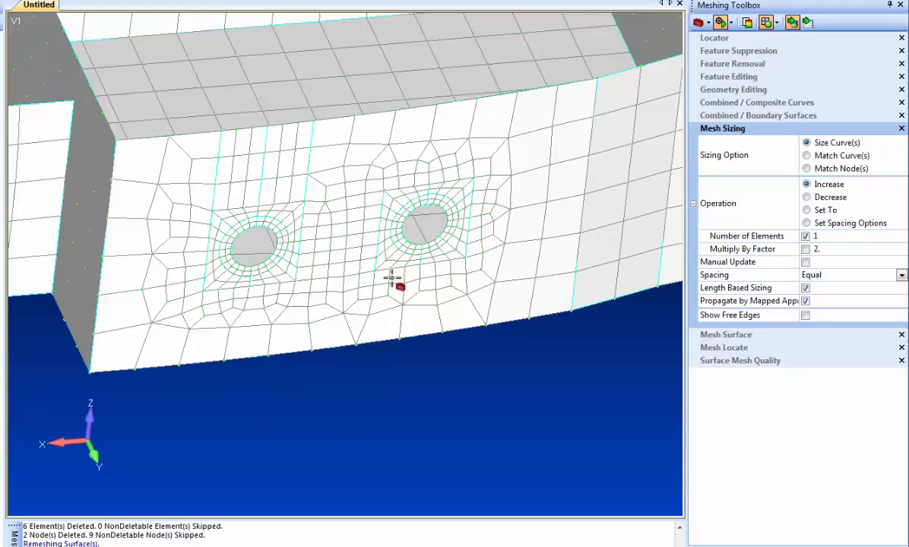
Update the midsurface thickness and offset of the mesh on all bracket surfaces, matching them to the solid automatically
scroll(402, 409, down, 8)
middle_drag(182, 385, 455, 430)
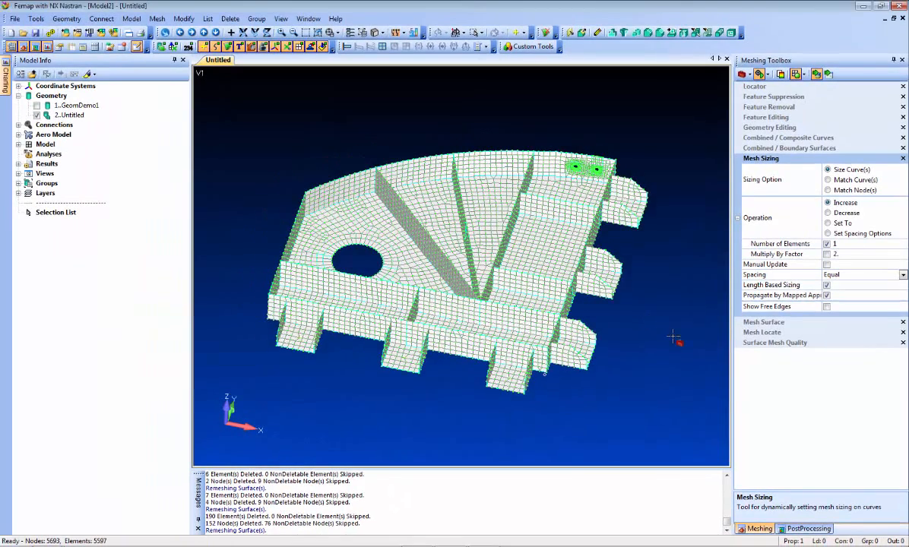
ctrl+middle_drag(673, 336, 696, 341)
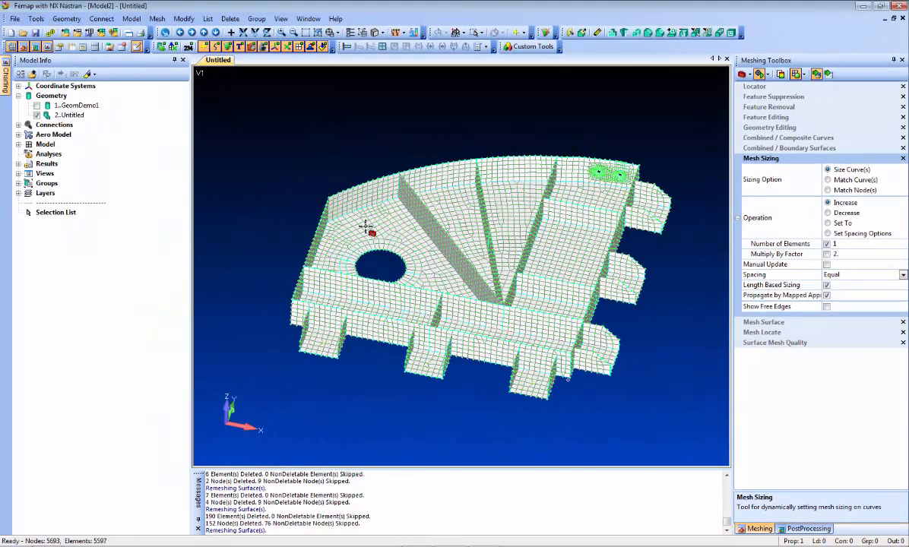
click(183, 18)
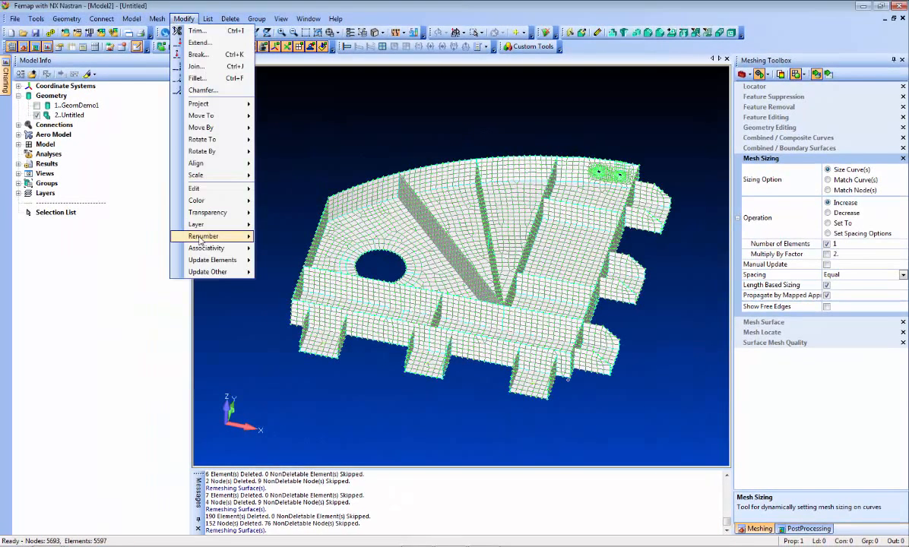
mouse_move(228, 260)
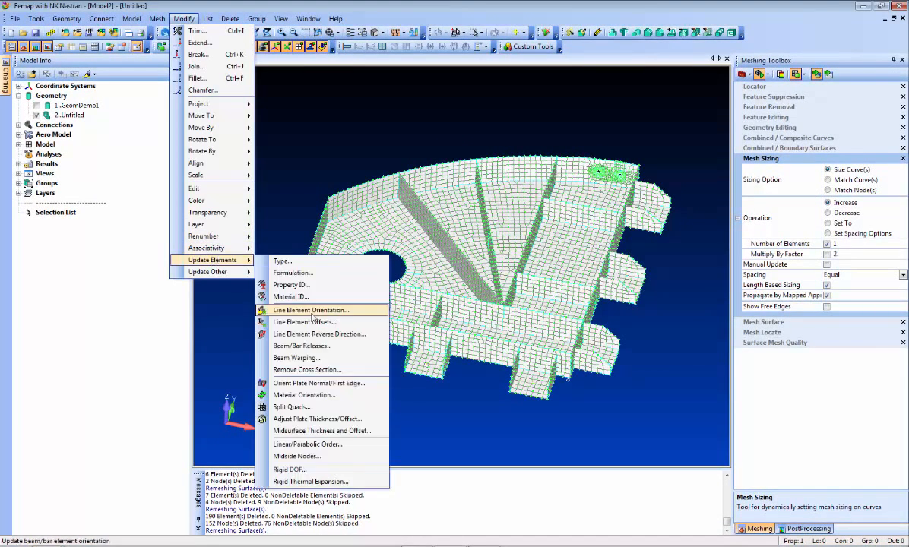
click(327, 431)
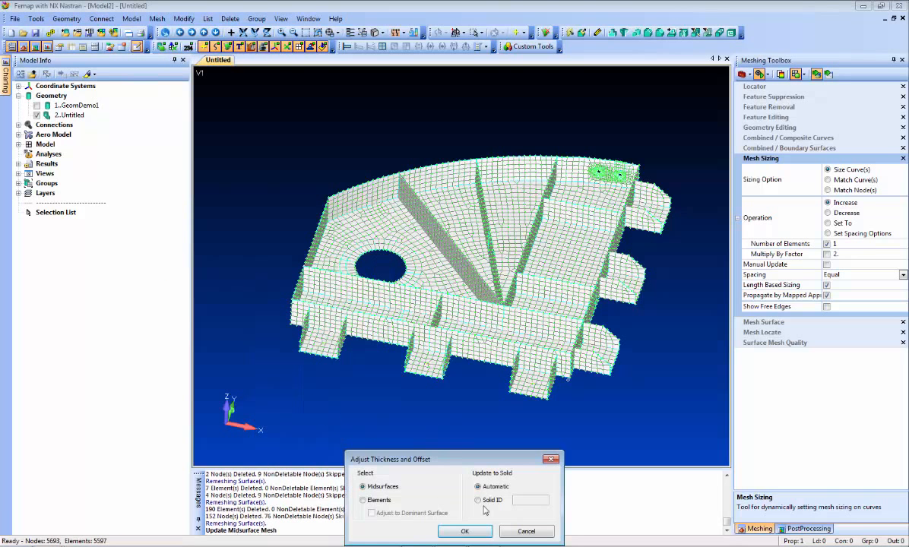
click(456, 531)
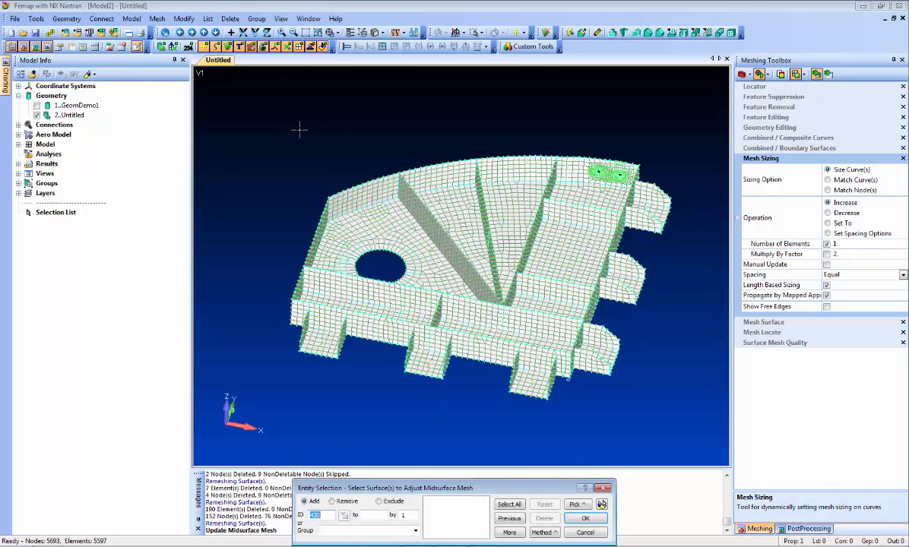
drag(253, 106, 651, 380)
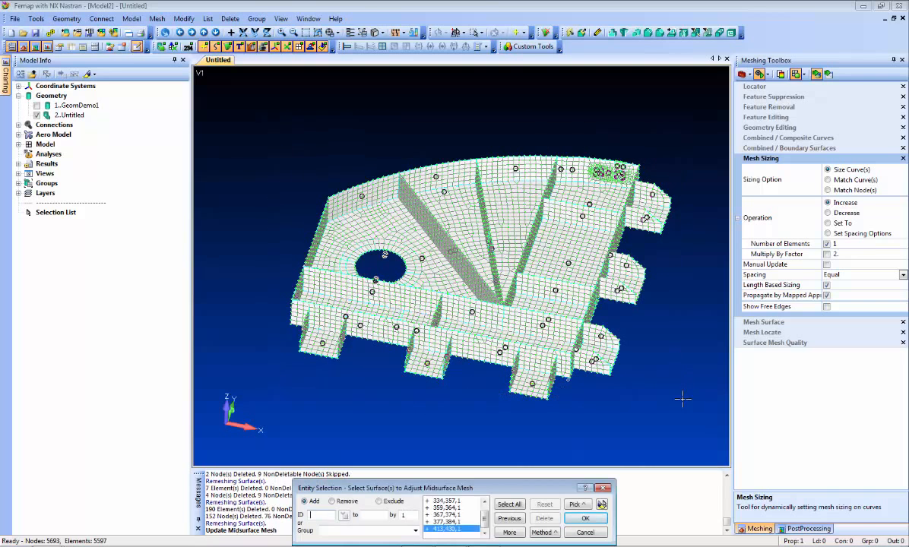
click(595, 518)
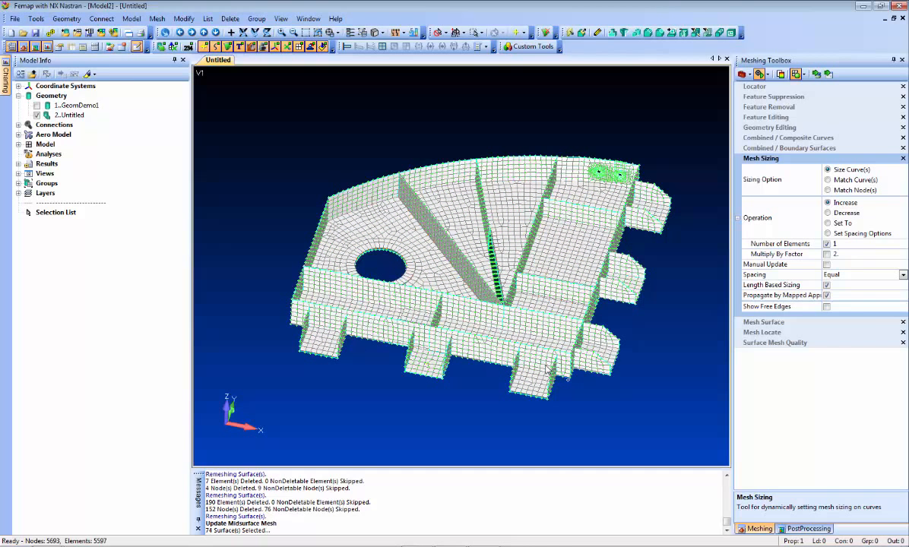
Display the plate elements with their thickness and examine the walls and ribs from above
click(376, 32)
click(405, 180)
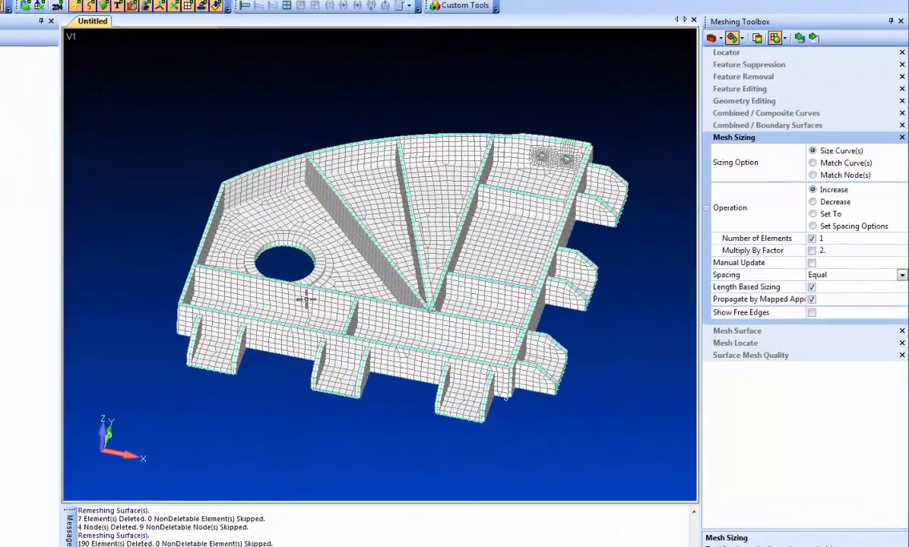
middle_drag(230, 267, 301, 447)
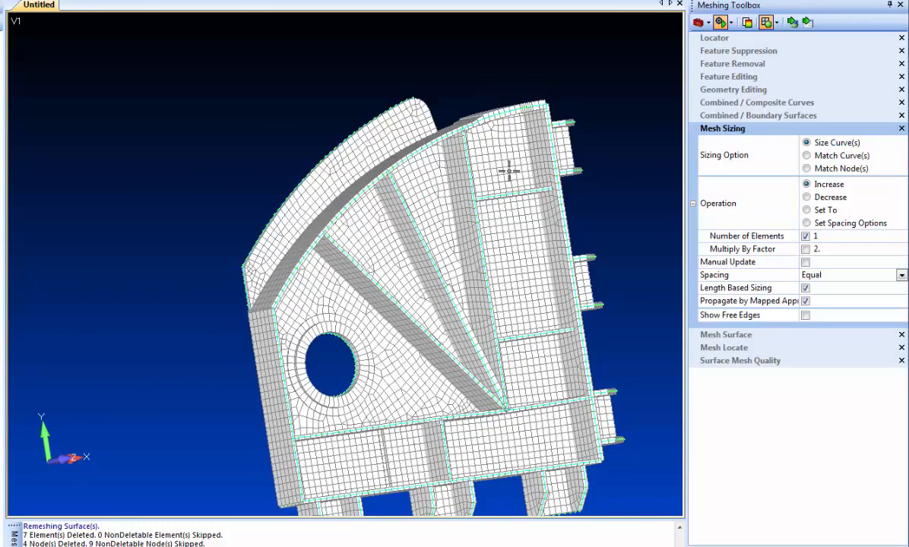
scroll(508, 171, up, 5)
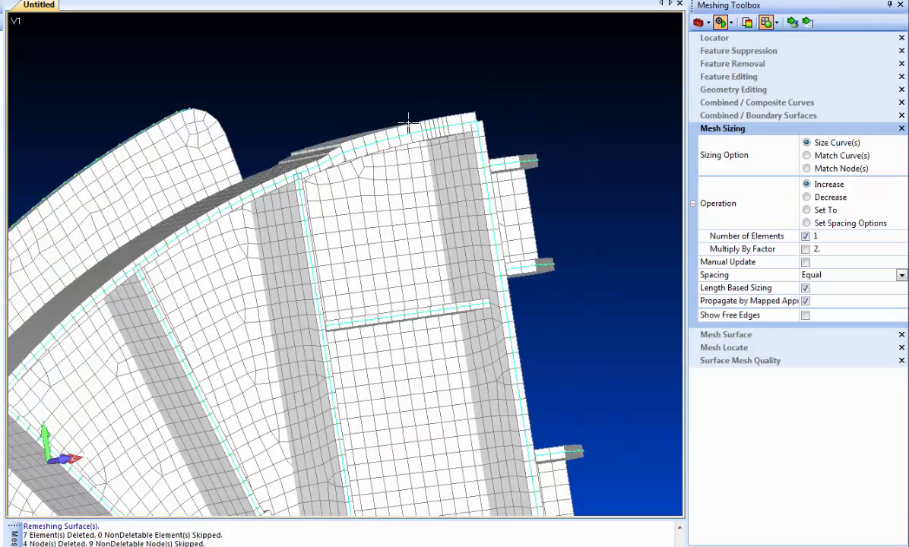
Undo the midsurface thickness and offset update on the bracket mesh, keeping the earlier mesh sizing around the holes
middle_drag(299, 307, 226, 236)
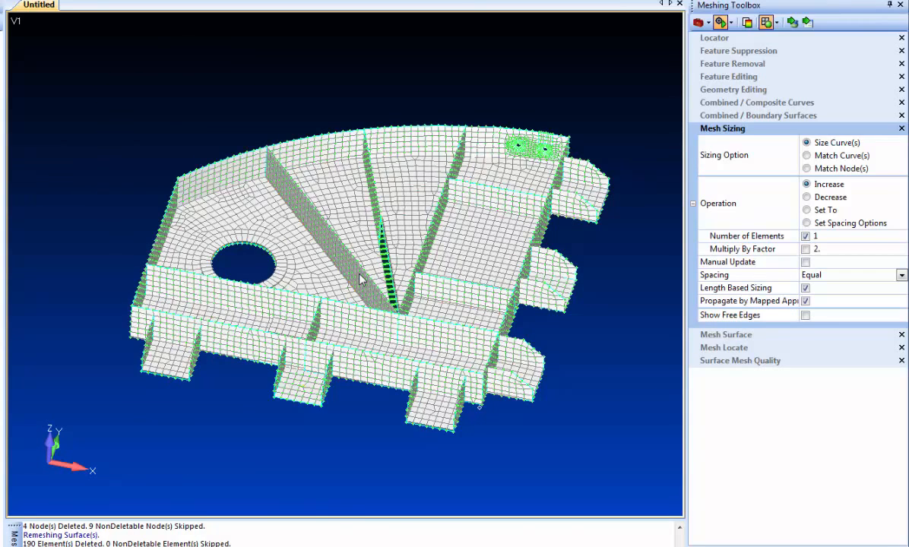
click(361, 279)
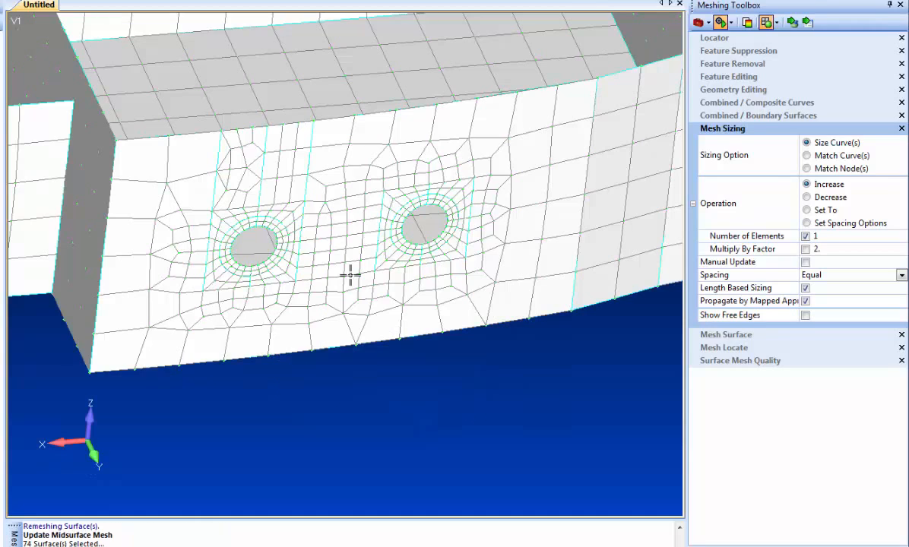
key(ctrl+z)
ctrl+middle_drag(229, 341, 309, 327)
shift+middle_drag(304, 194, 353, 370)
ctrl+middle_drag(302, 318, 340, 322)
shift+middle_drag(341, 193, 487, 210)
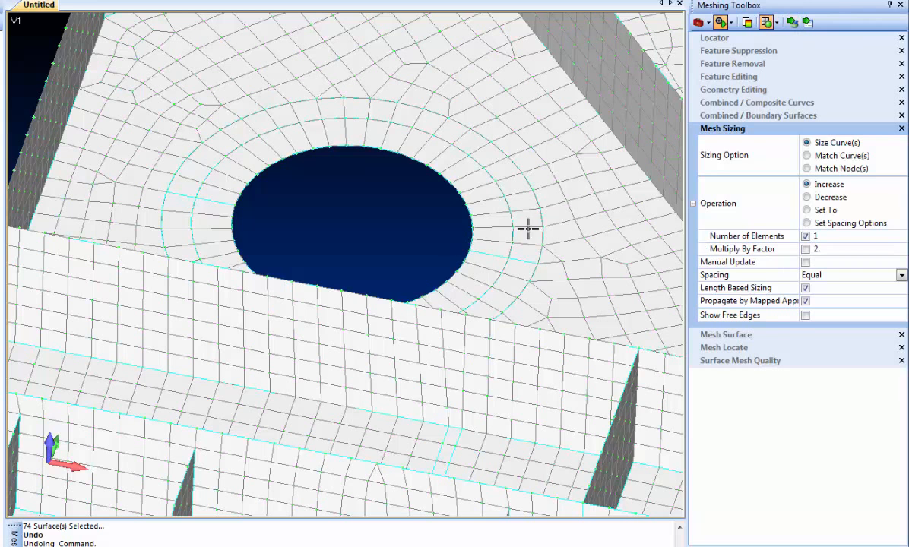
key(ctrl+z)
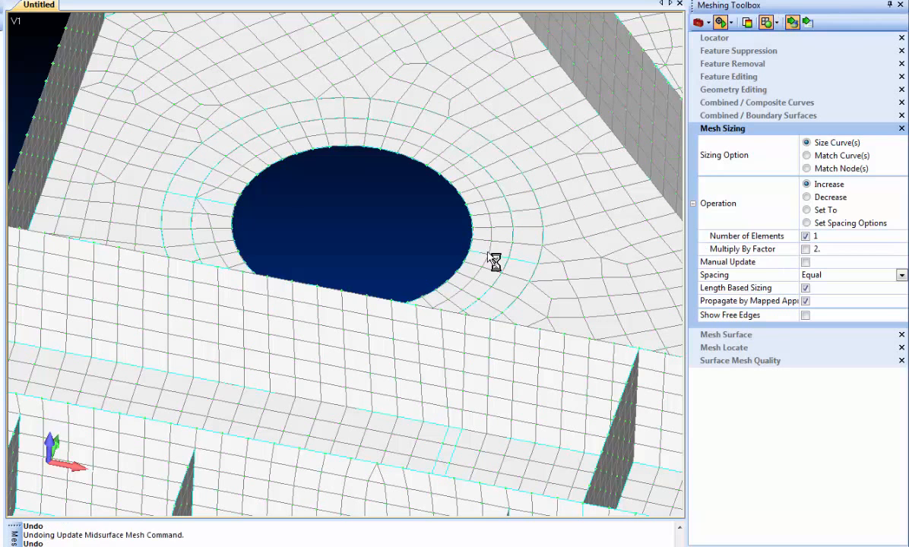
key(ctrl+y)
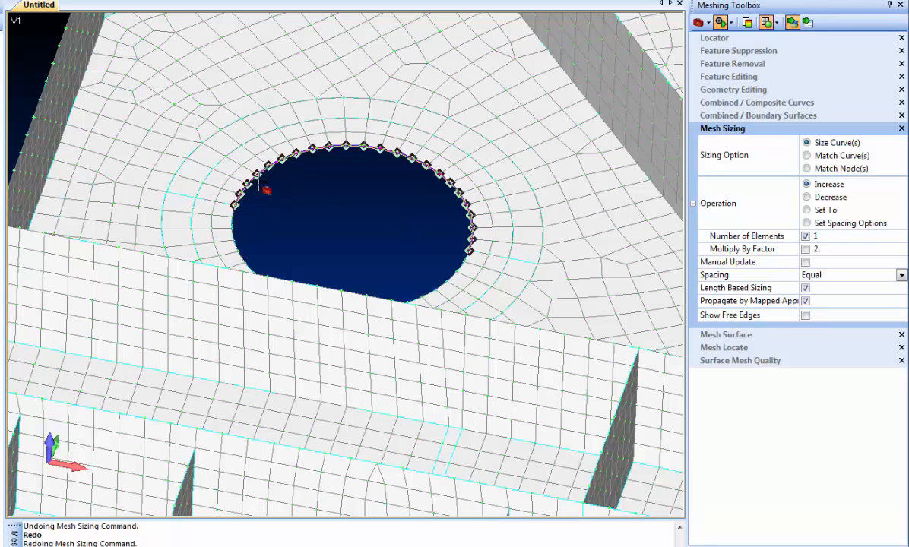
Increase the mesh size in increments of 1 element on the radial curves crossing both rings around the large hole
click(233, 199)
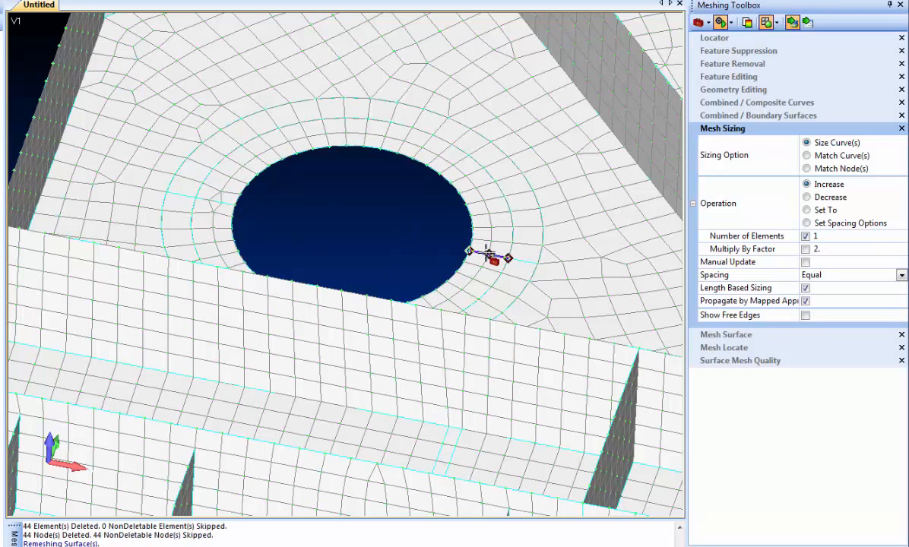
click(182, 205)
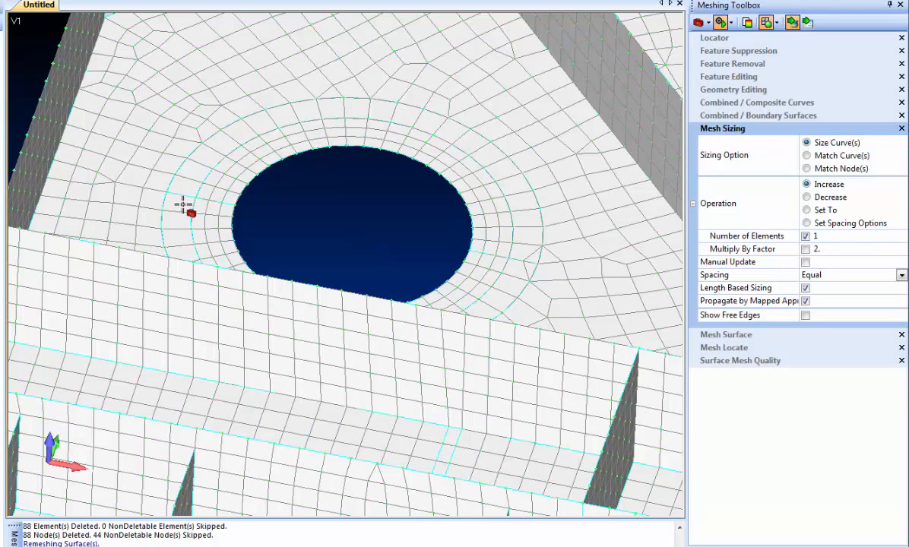
click(247, 341)
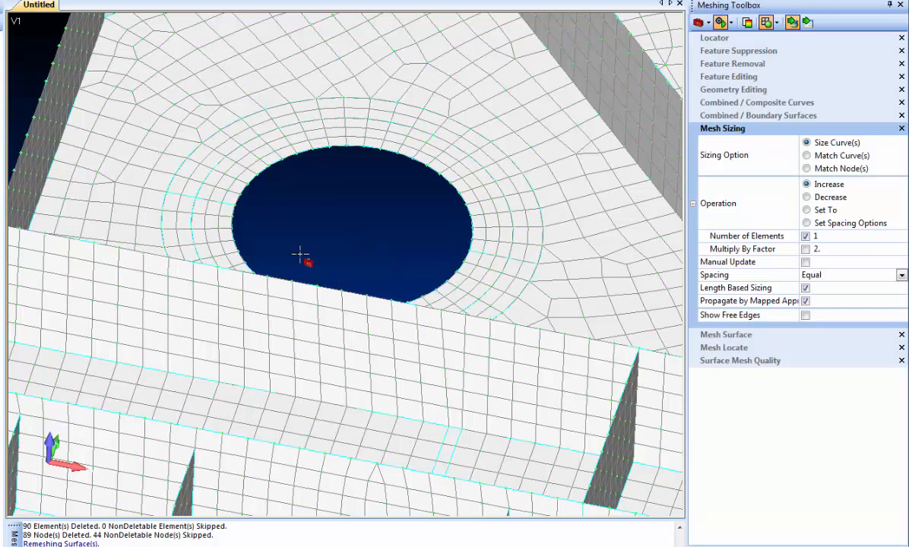
click(172, 193)
click(519, 263)
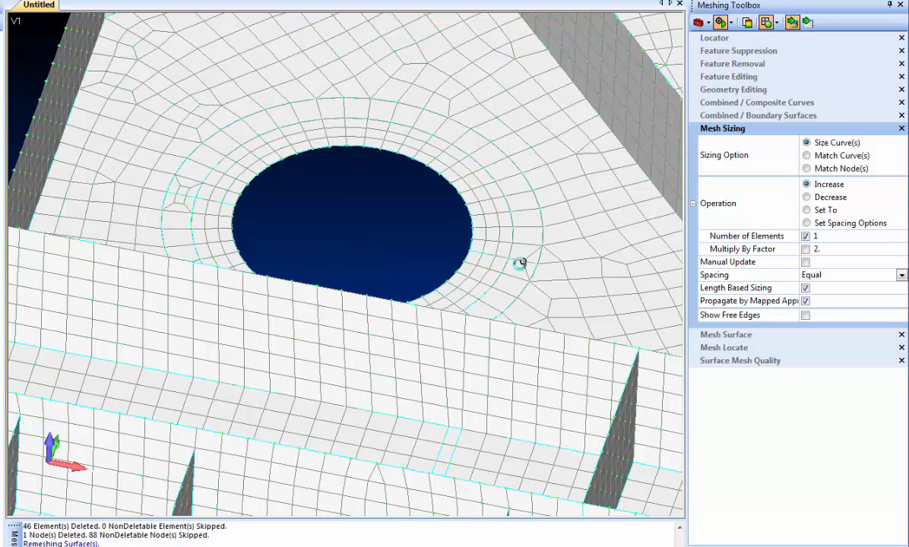
click(211, 209)
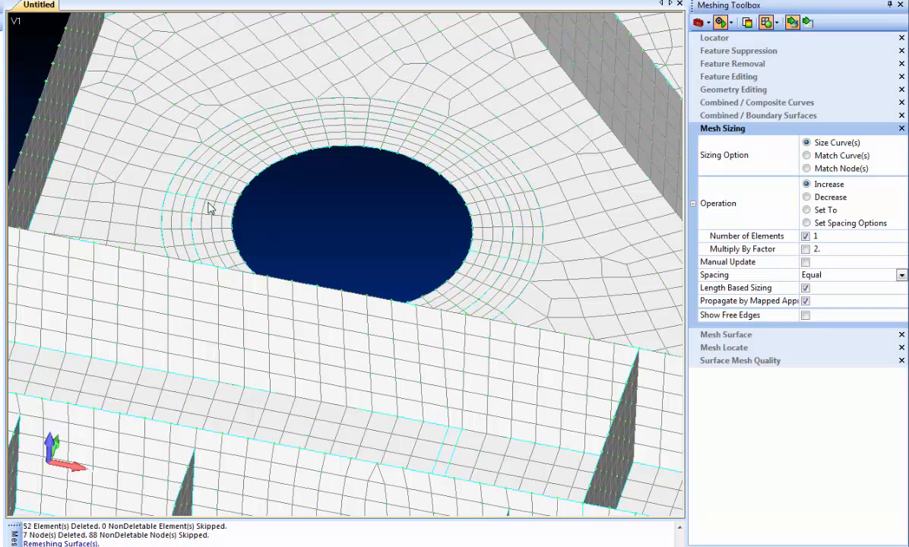
Update the midsurface thickness and offset of the refined mesh on all bracket surfaces, using the automatic update to the solid
scroll(452, 228, down, 5)
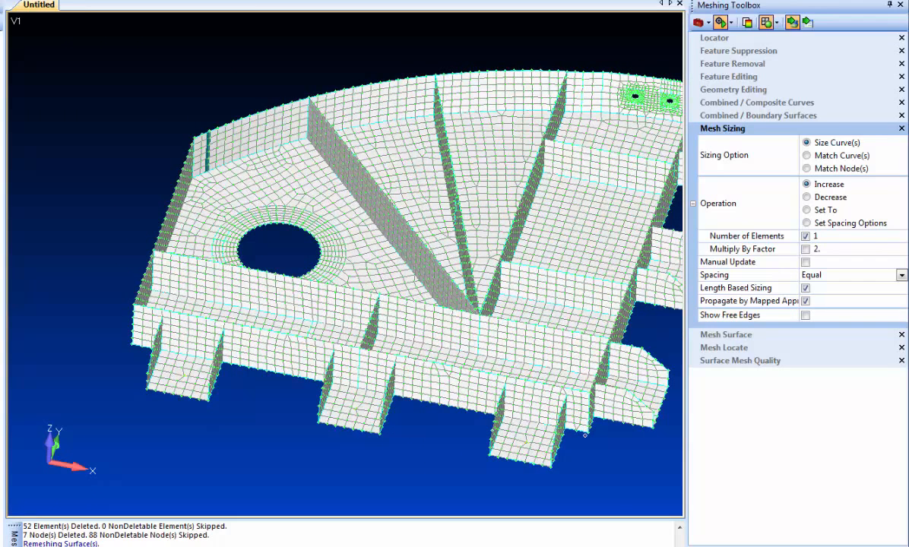
click(4, 1)
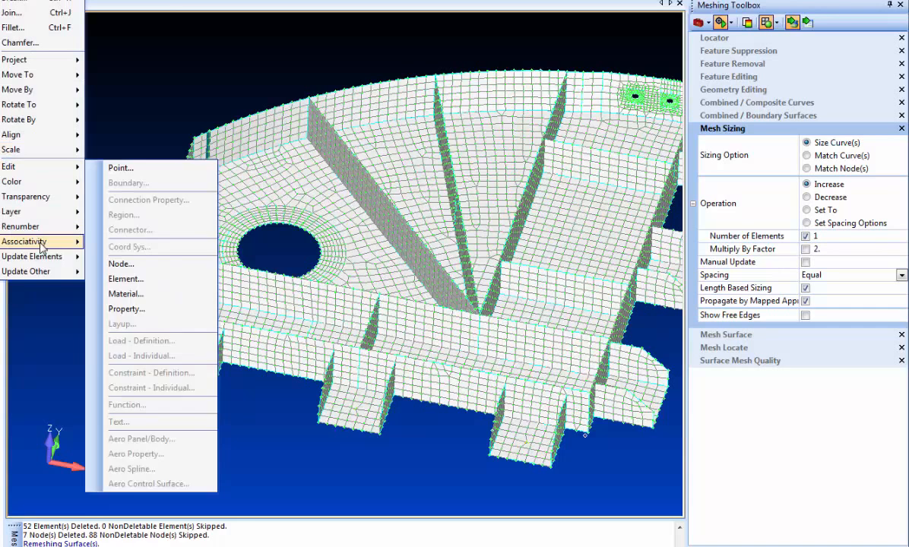
mouse_move(38, 257)
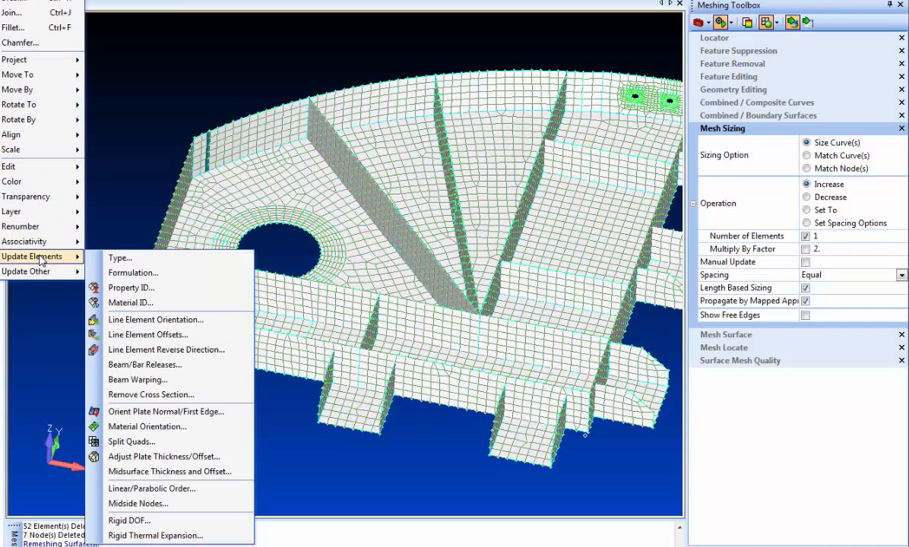
click(174, 471)
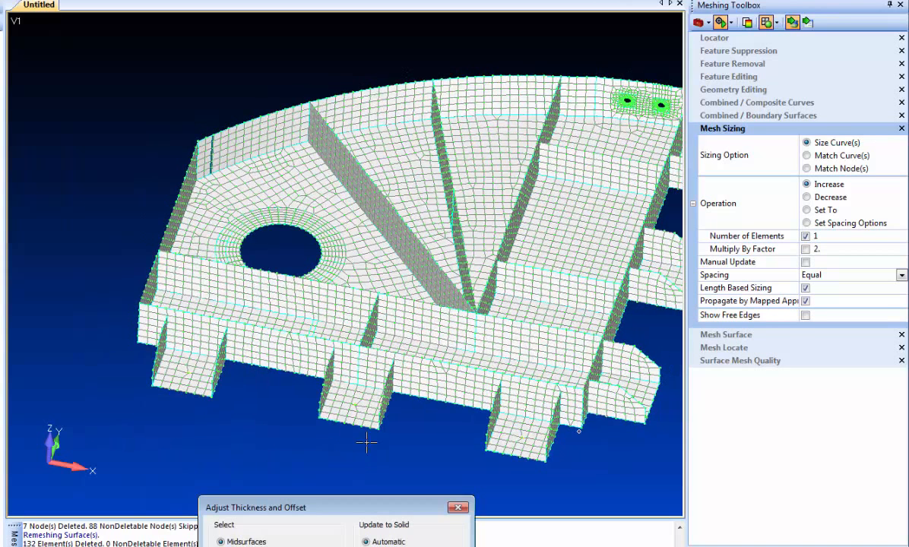
scroll(366, 442, down, 2)
key(Return)
middle_drag(409, 457, 459, 269)
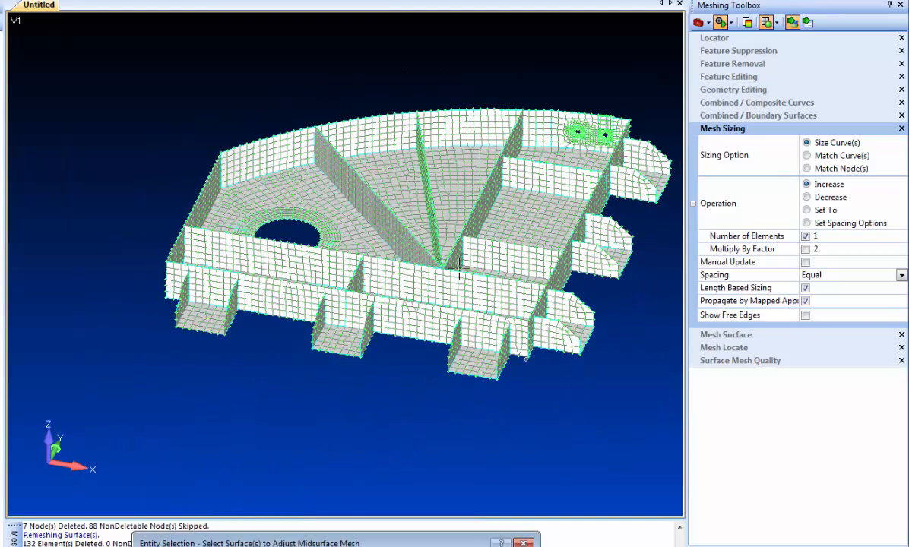
scroll(564, 379, down, 2)
drag(97, 88, 539, 403)
key(Return)
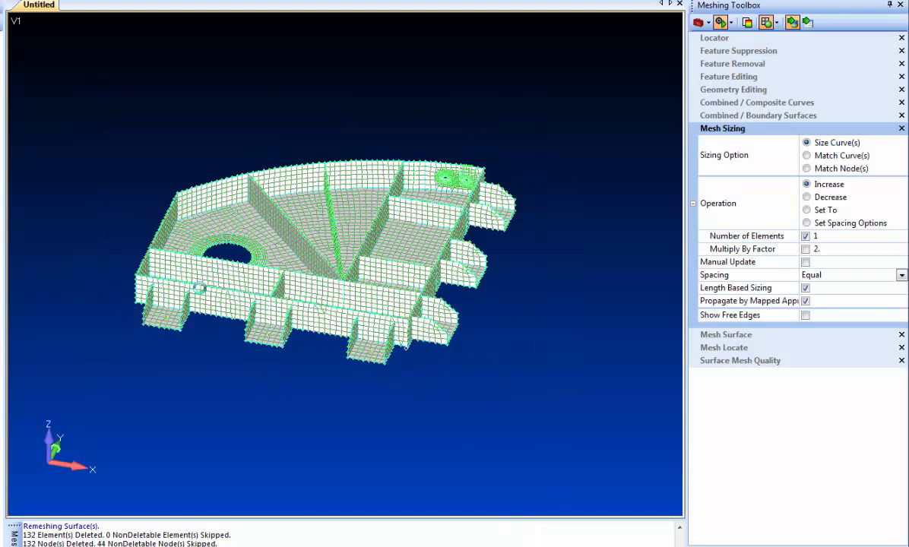
Display the plate elements with their thickness and examine the large hole's rings, walls, ribs and lugs against the solid
click(235, 1)
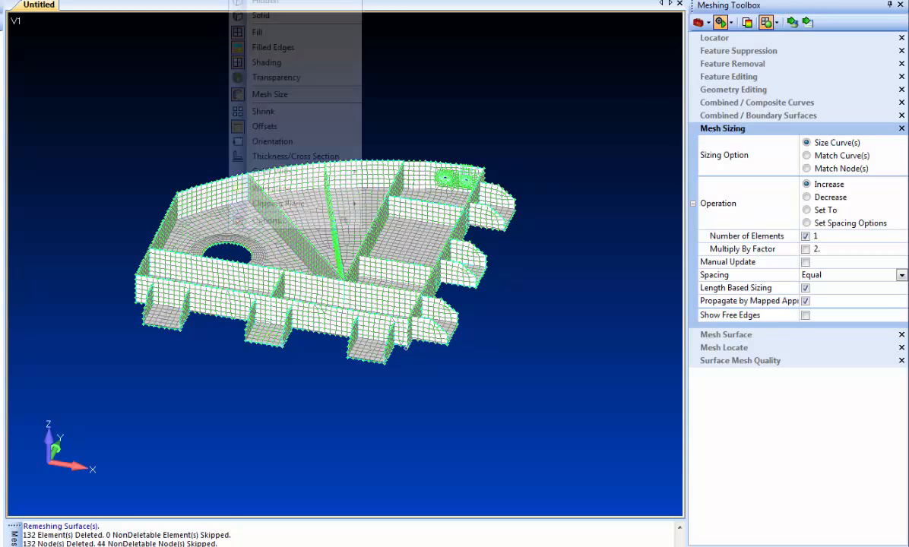
click(252, 157)
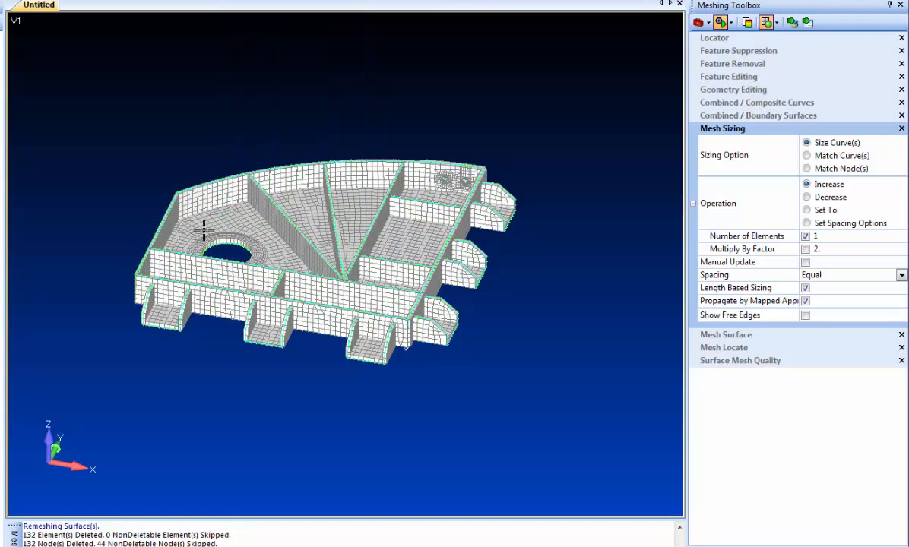
scroll(251, 264, up, 3)
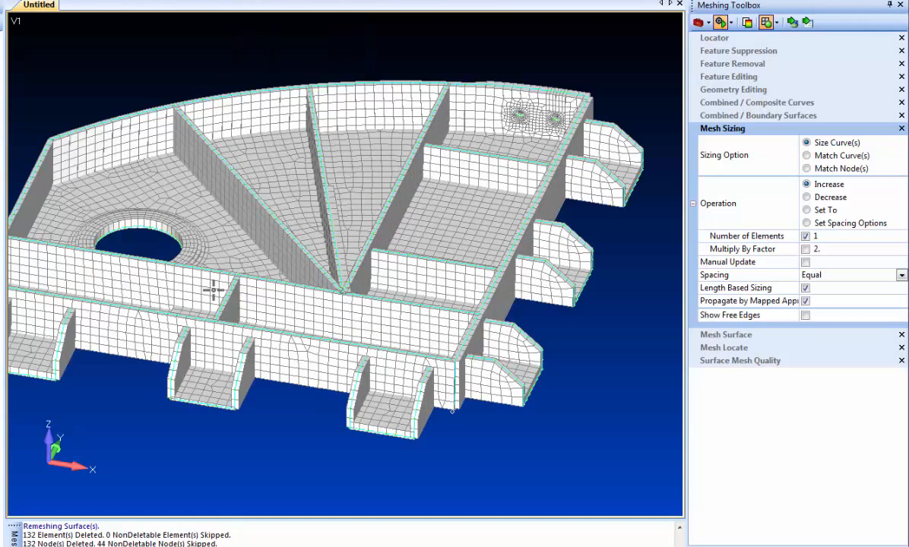
scroll(342, 281, up, 5)
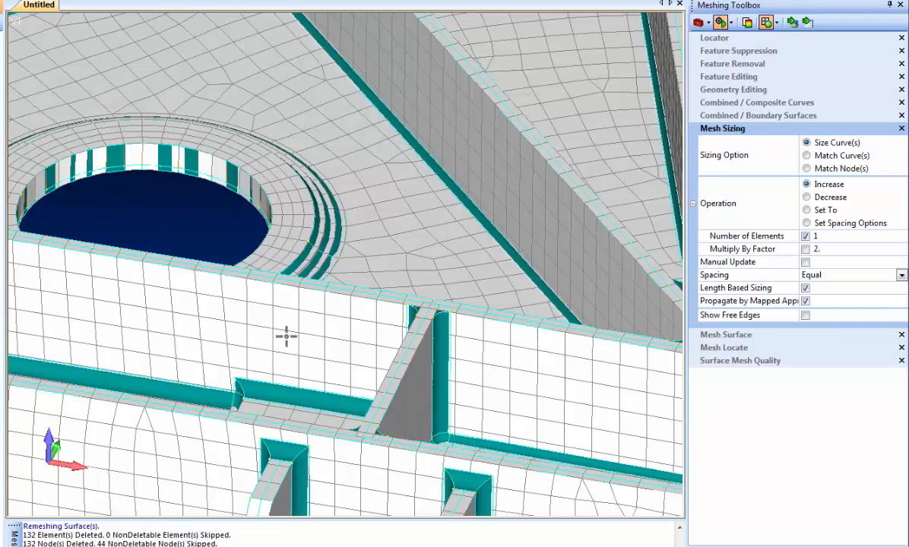
scroll(289, 319, down, 5)
scroll(365, 251, up, 4)
middle_drag(330, 251, 320, 284)
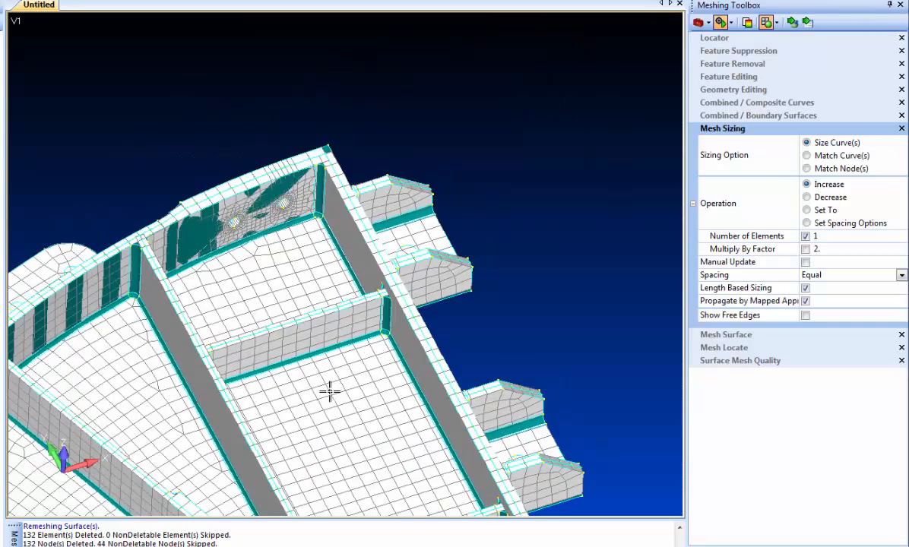
scroll(329, 391, down, 3)
ctrl+middle_drag(300, 363, 353, 246)
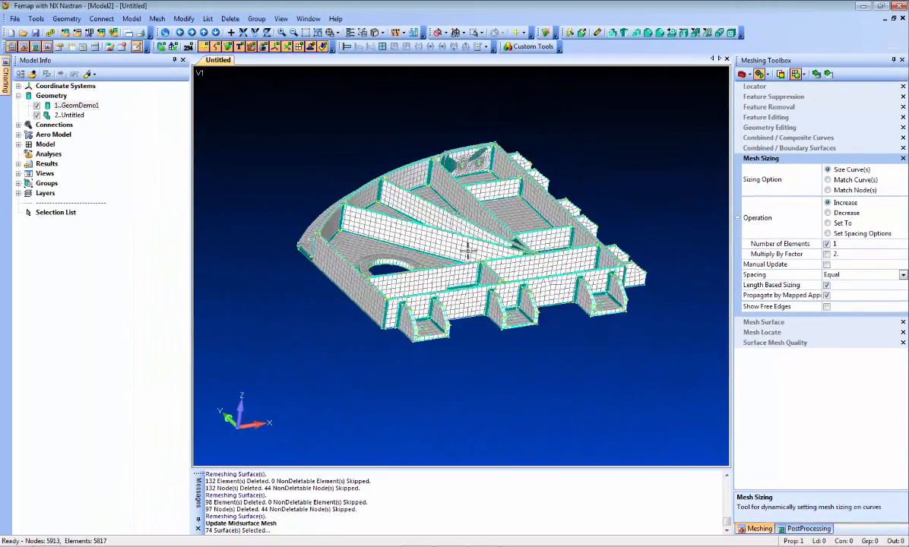
scroll(466, 254, up, 2)
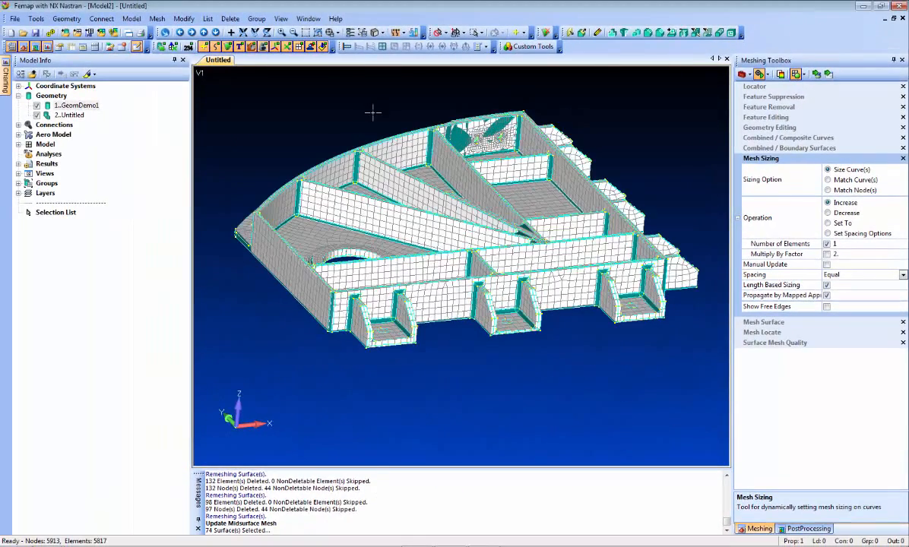
Turn off the element thickness display, and hide the GeomDemo1 solid and the remaining geometry so only the mesh is shown
click(383, 34)
click(396, 169)
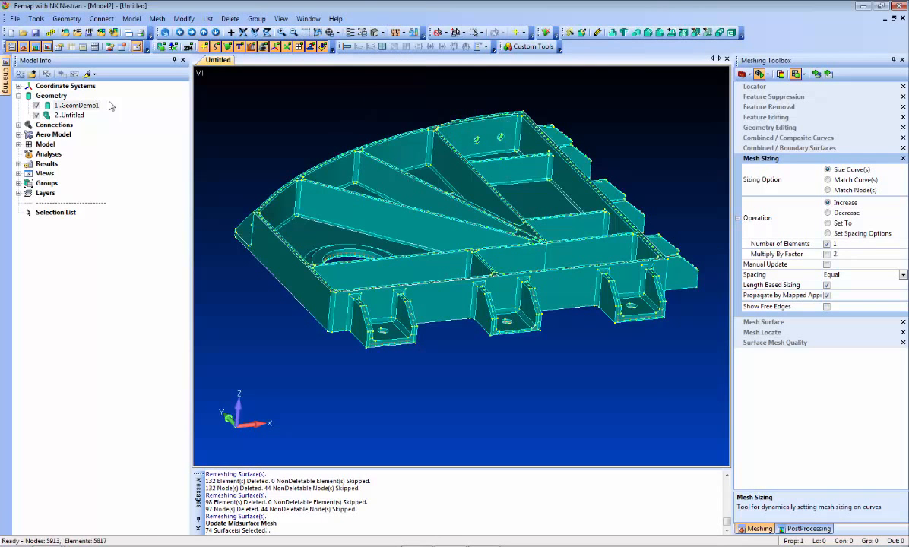
click(37, 106)
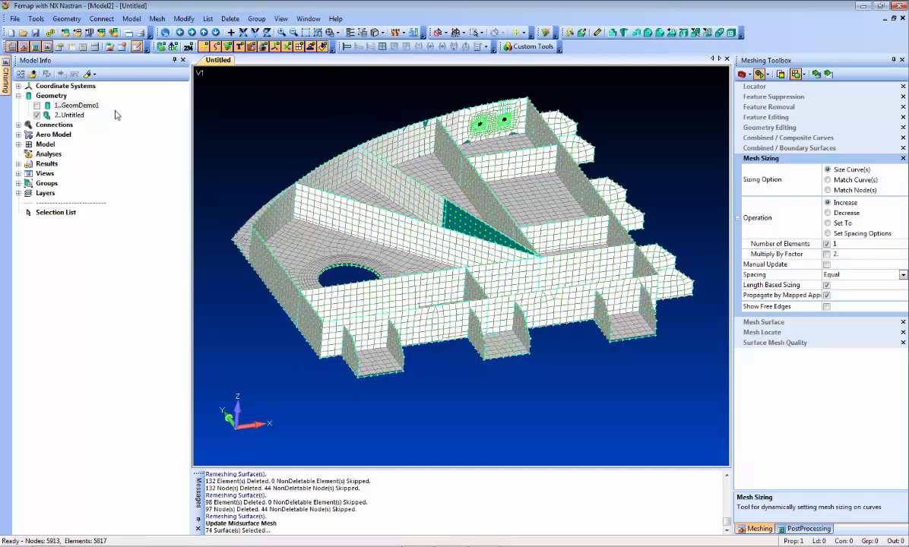
click(162, 46)
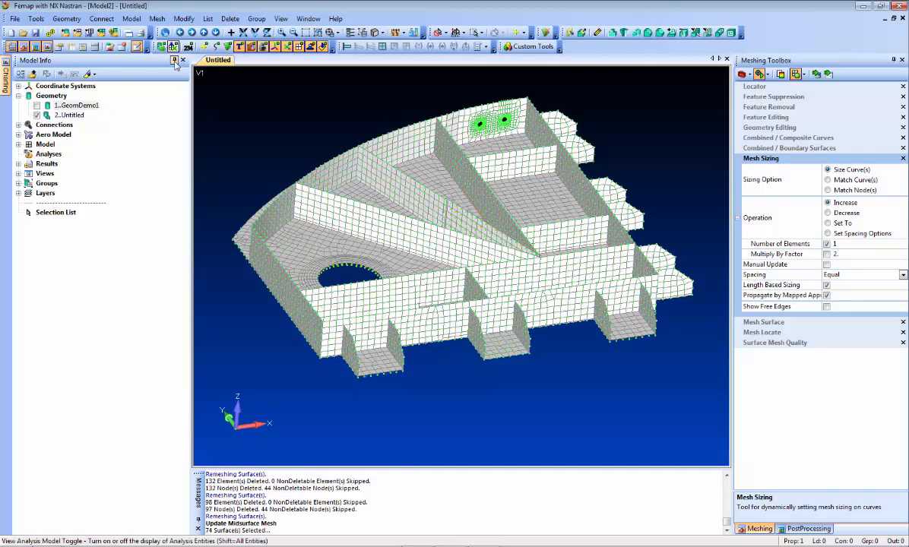
Display the mesh in the Free Edge style to check its connectivity, and return to the Hidden Line style
key(F5)
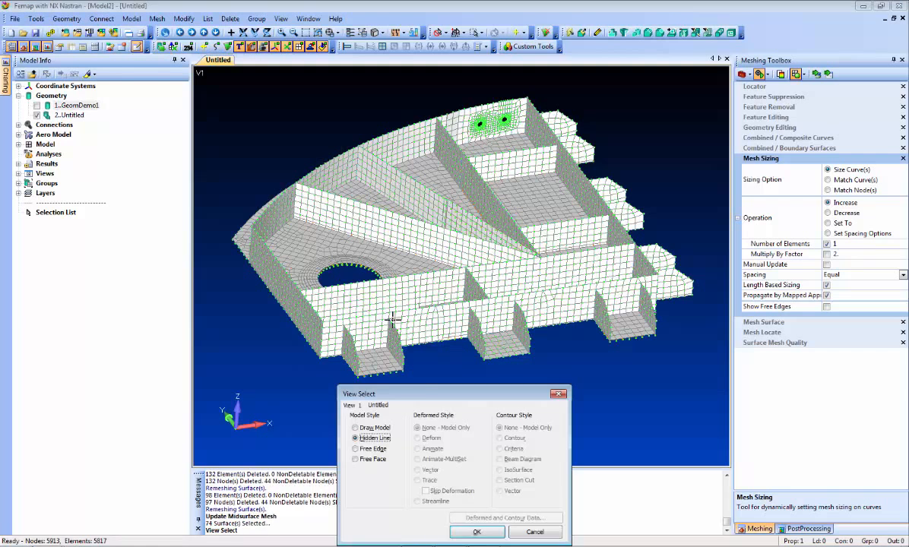
click(376, 450)
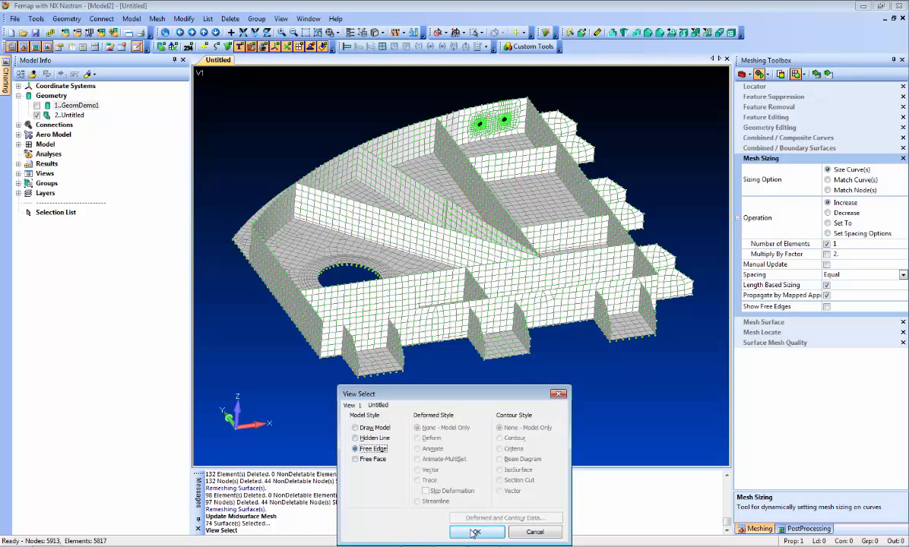
click(472, 532)
middle_drag(364, 276, 376, 261)
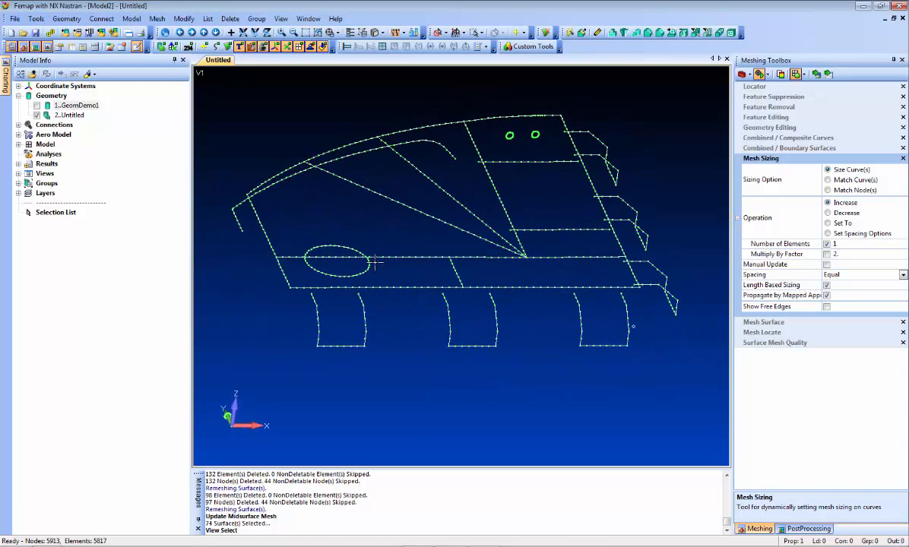
key(F5)
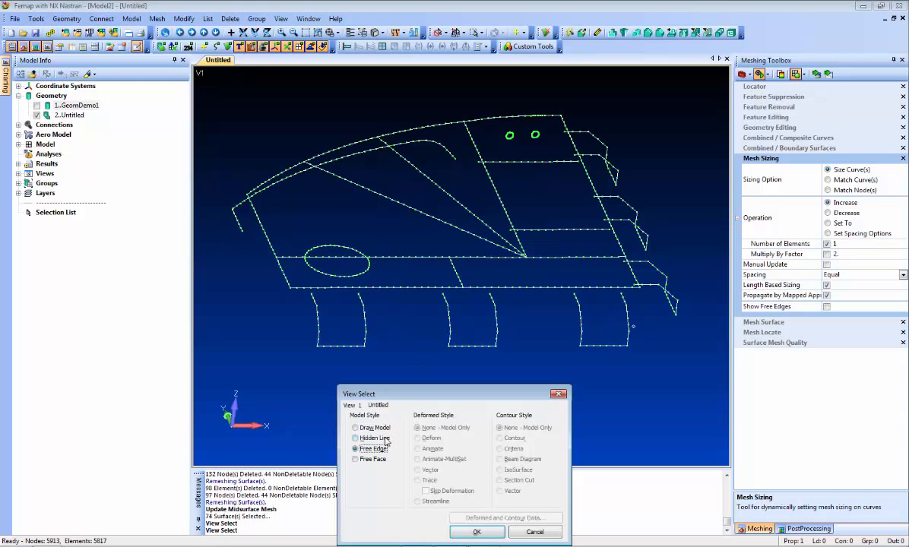
click(479, 532)
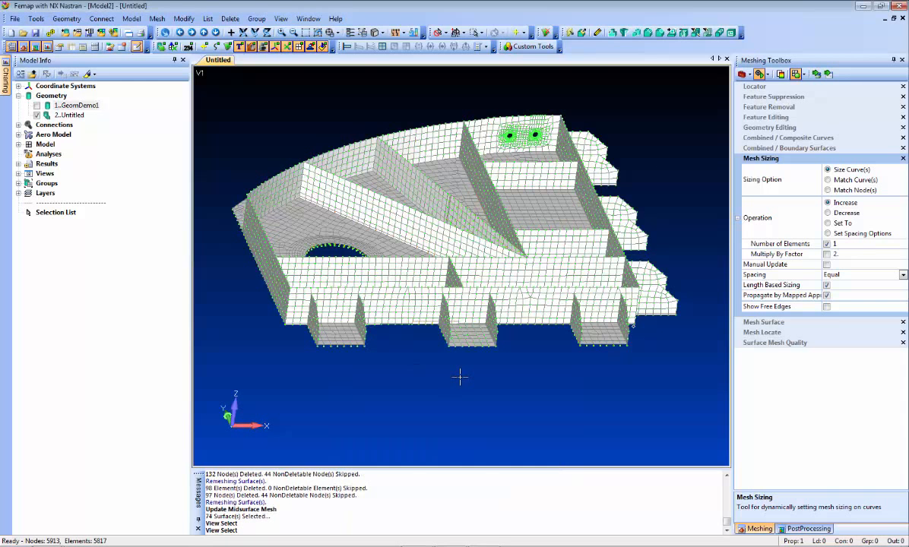